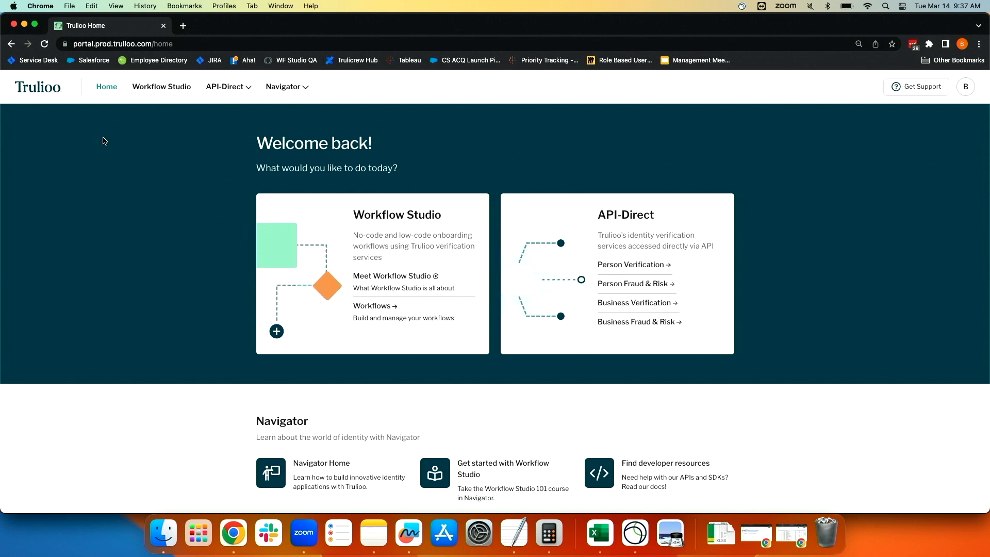
# Create a new workflow named "Hello world" in Workflow Studio
pyautogui.click(371, 306)
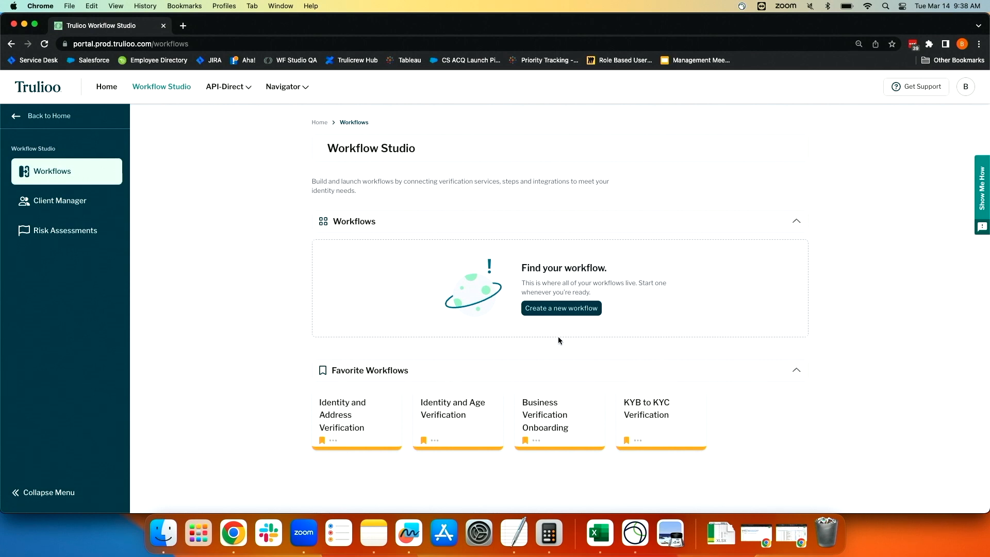
pyautogui.click(560, 308)
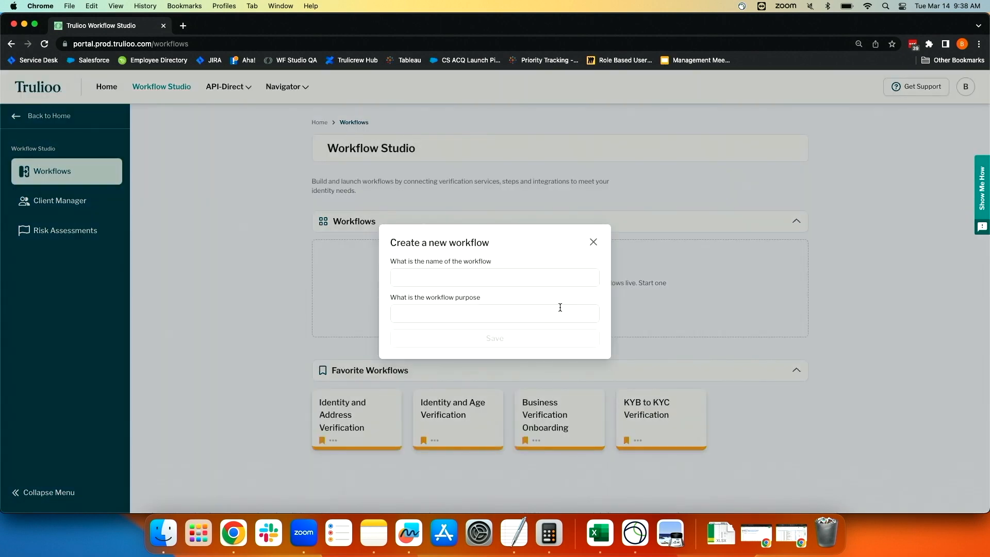
pyautogui.click(464, 285)
pyautogui.write('Hello world')
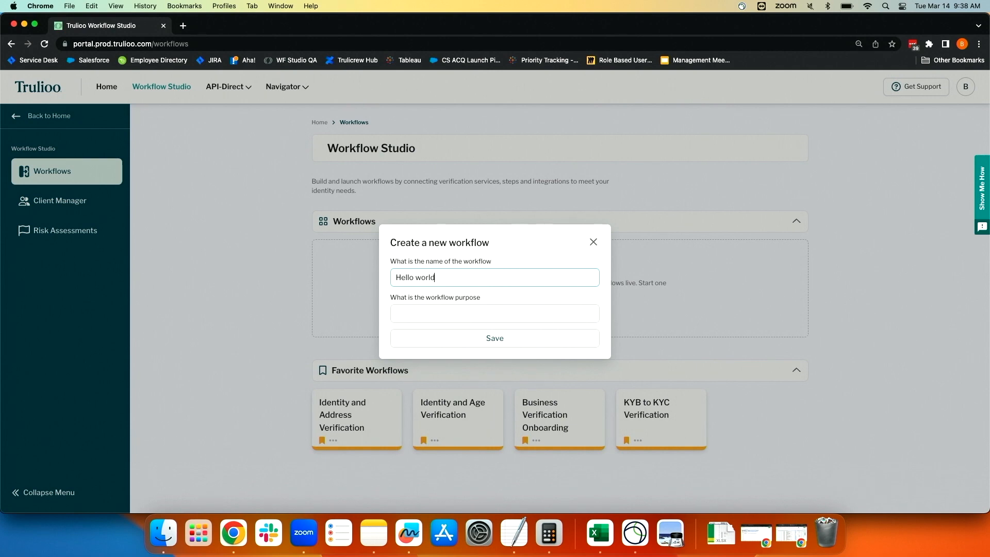
pyautogui.click(495, 338)
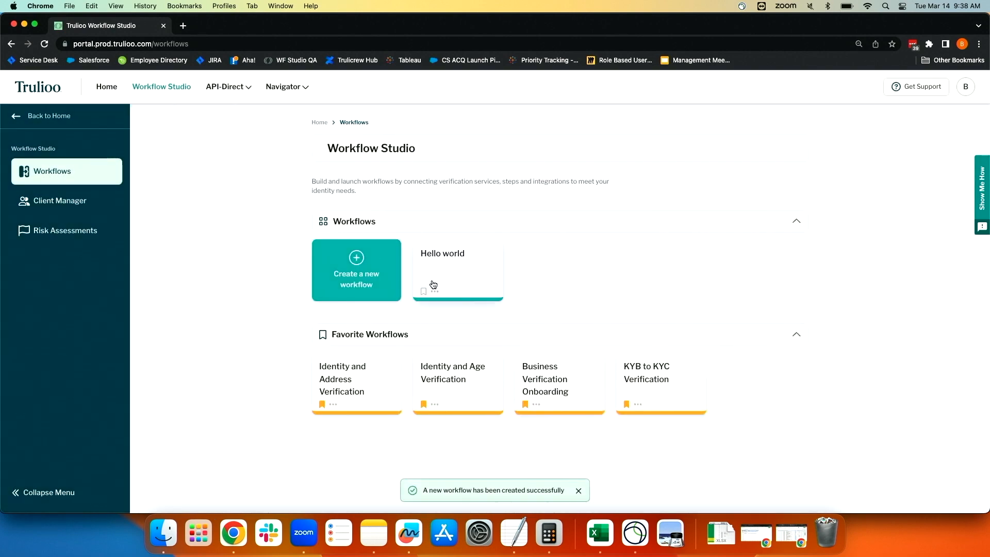
# Open the Hello world workflow for editing in the builder
pyautogui.click(444, 274)
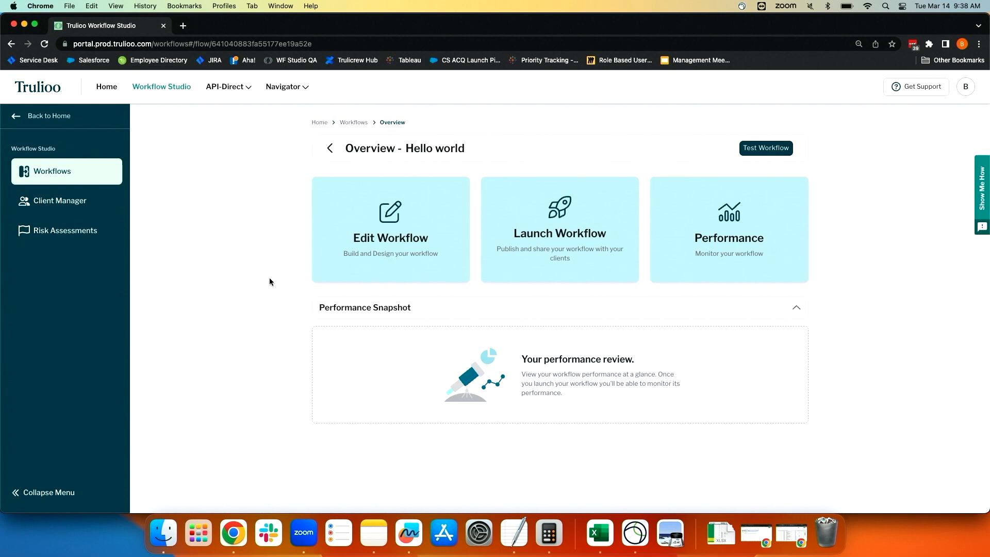
pyautogui.click(390, 232)
pyautogui.click(515, 406)
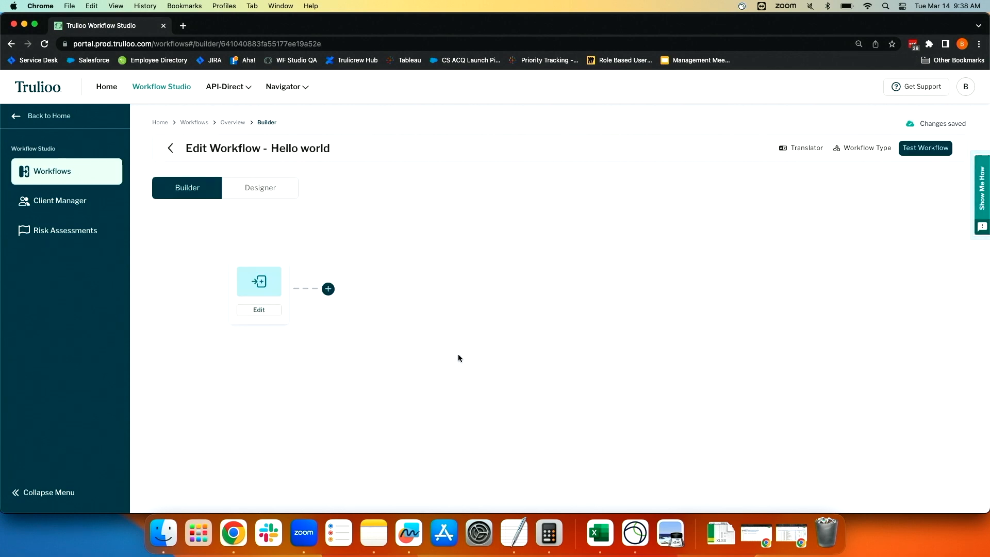
# Add a Condition after the initial form, followed by a Person Match verification service
pyautogui.click(328, 289)
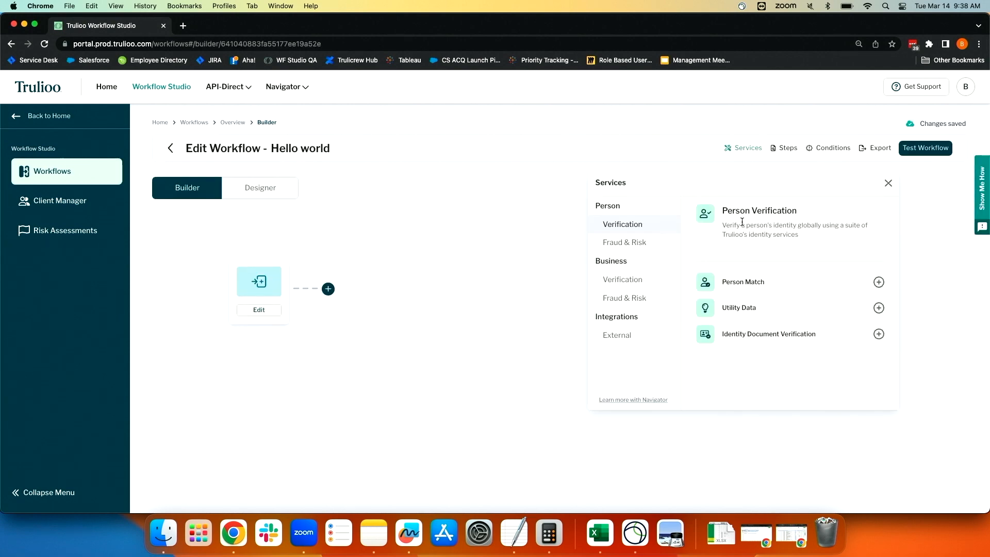
pyautogui.click(831, 148)
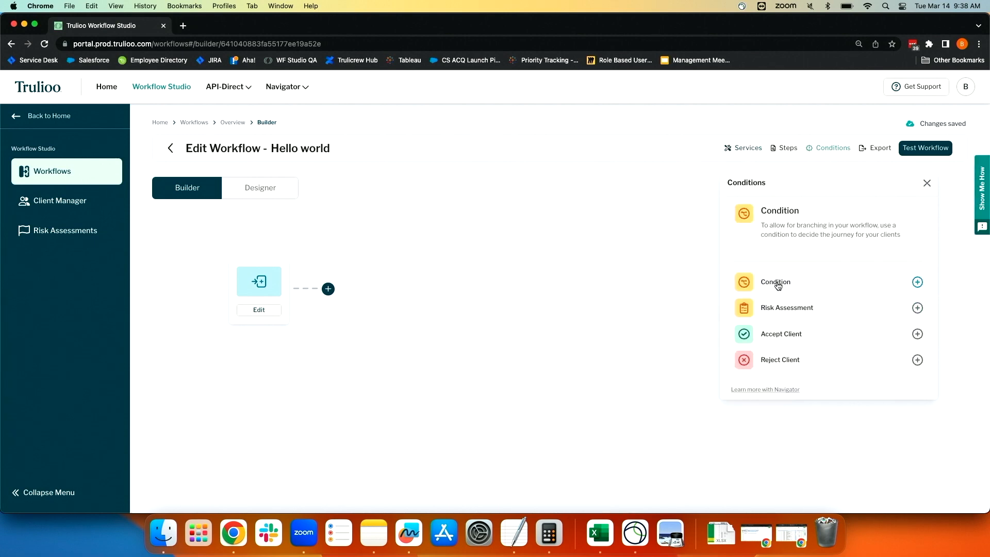
pyautogui.click(777, 284)
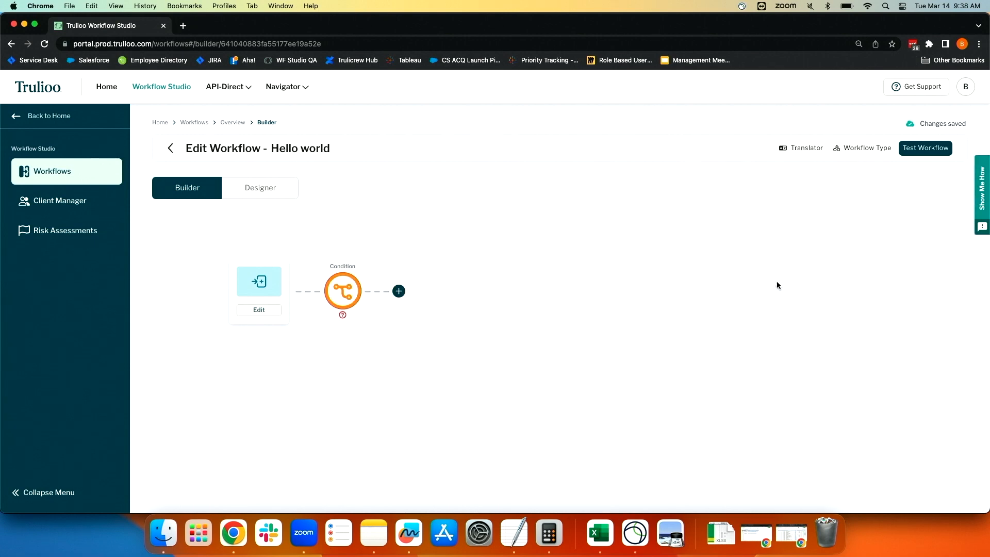
pyautogui.click(400, 292)
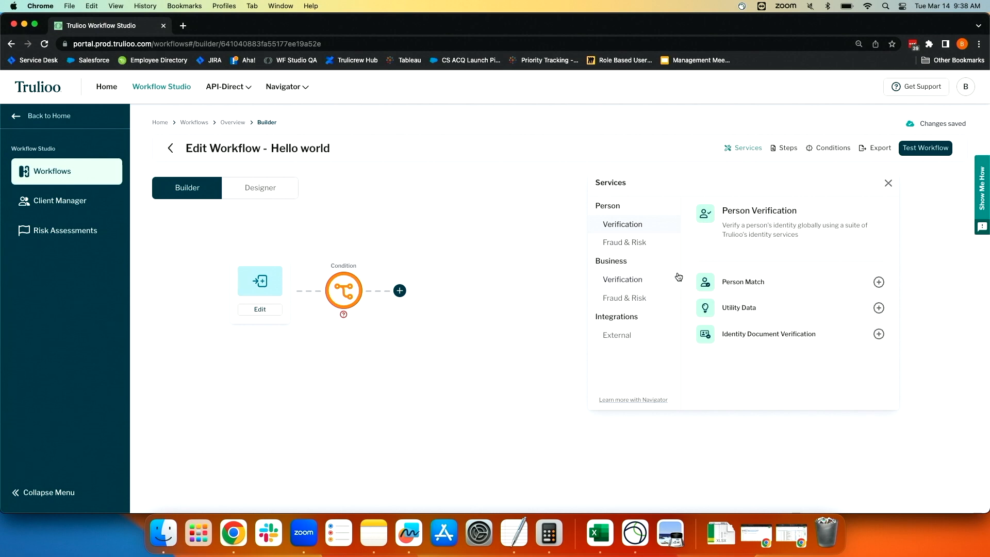
pyautogui.click(744, 283)
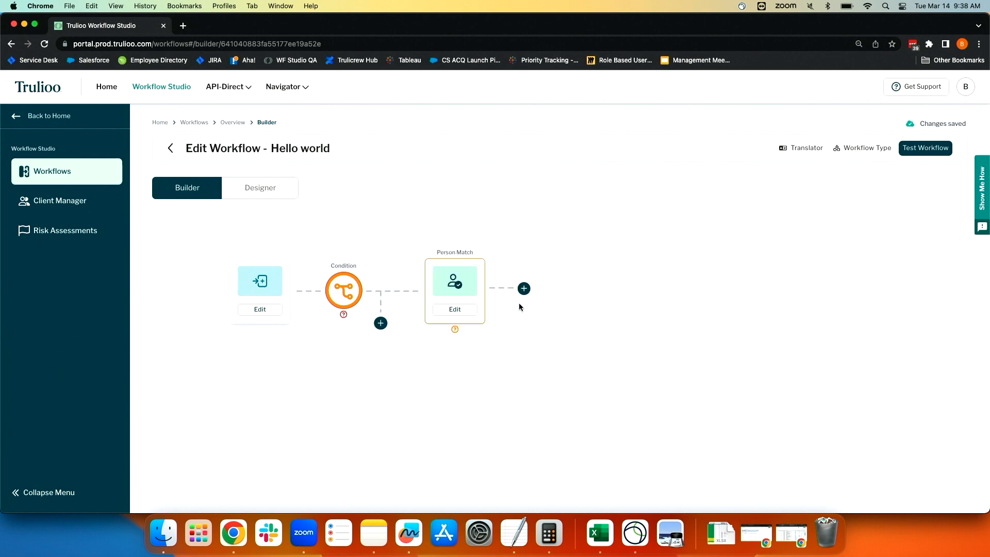
pyautogui.click(525, 288)
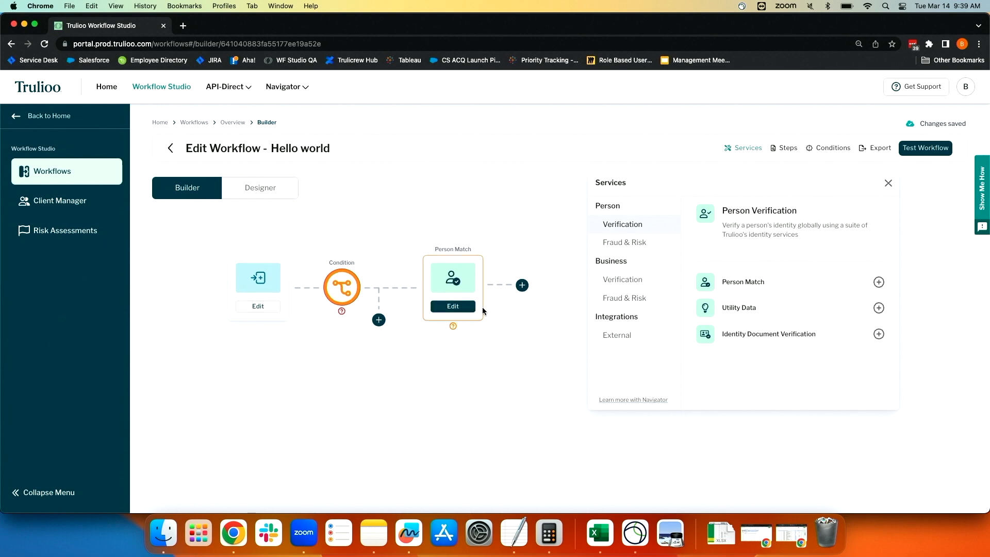
pyautogui.click(889, 184)
# Activate the Person Match service for United States, Canada and United Kingdom, and save the changes
pyautogui.click(453, 306)
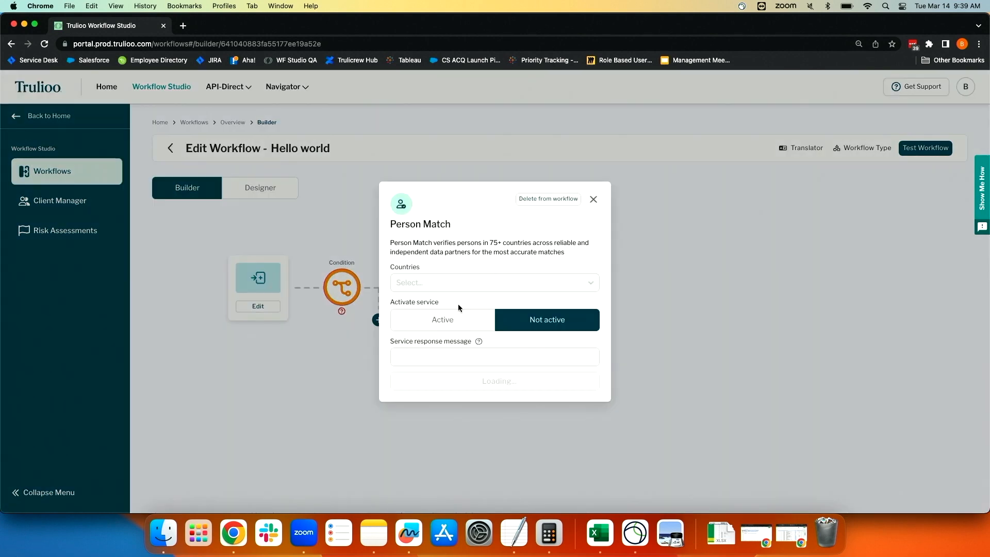
pyautogui.click(461, 316)
pyautogui.click(465, 283)
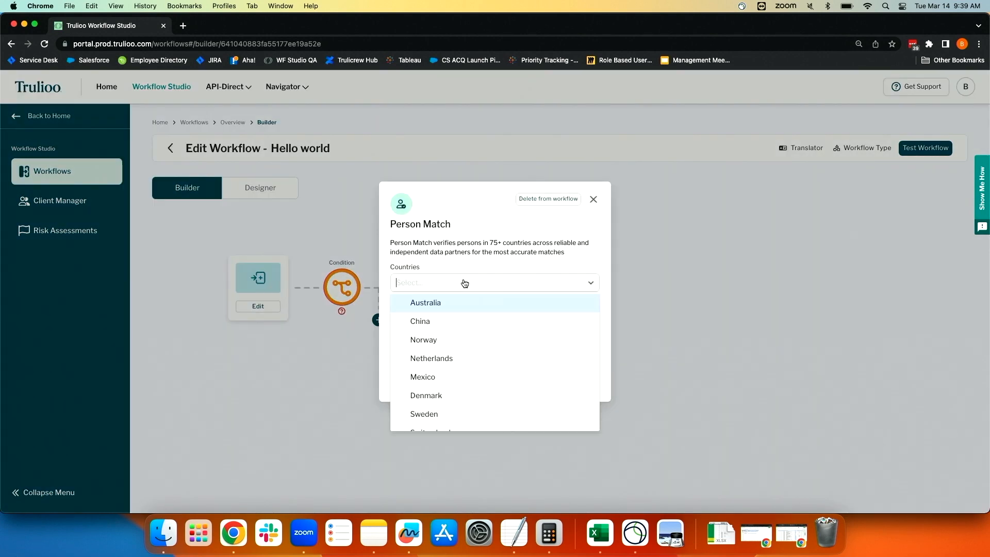
pyautogui.write('united')
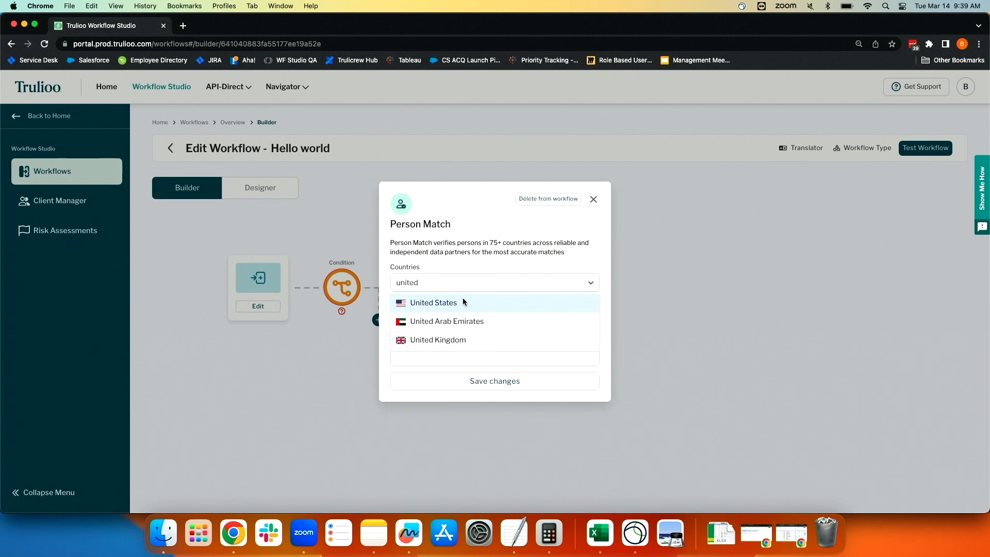
pyautogui.click(463, 303)
pyautogui.write('cana')
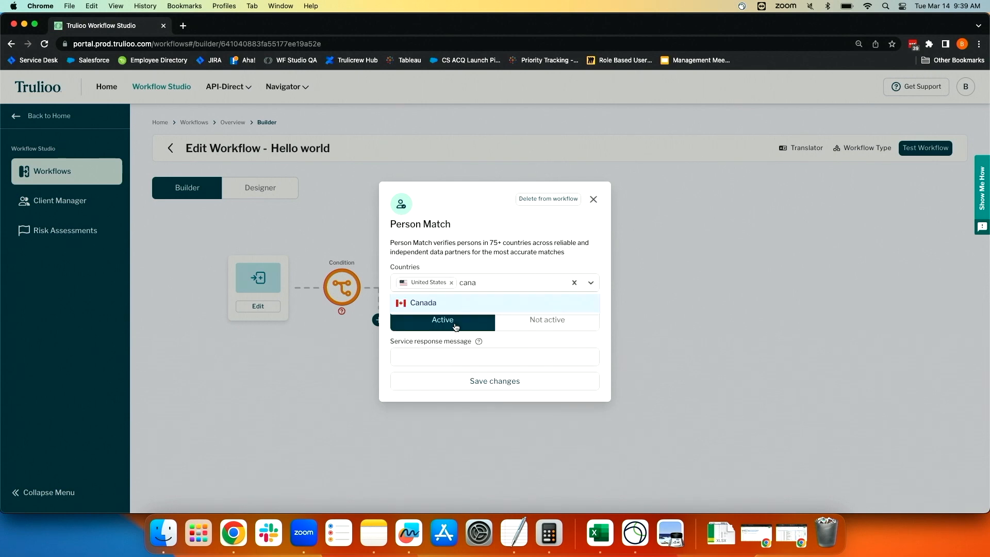
pyautogui.click(457, 303)
pyautogui.write('united')
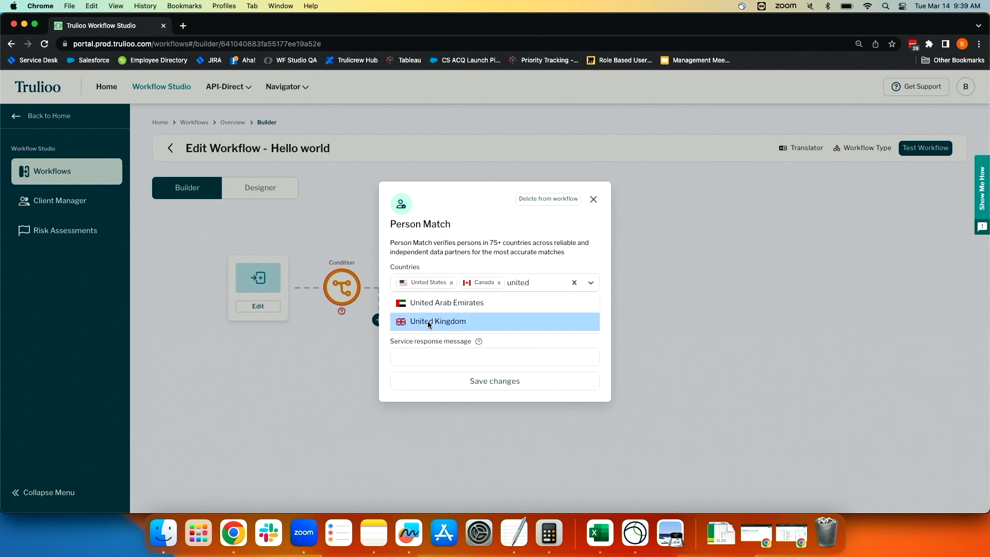
pyautogui.click(428, 321)
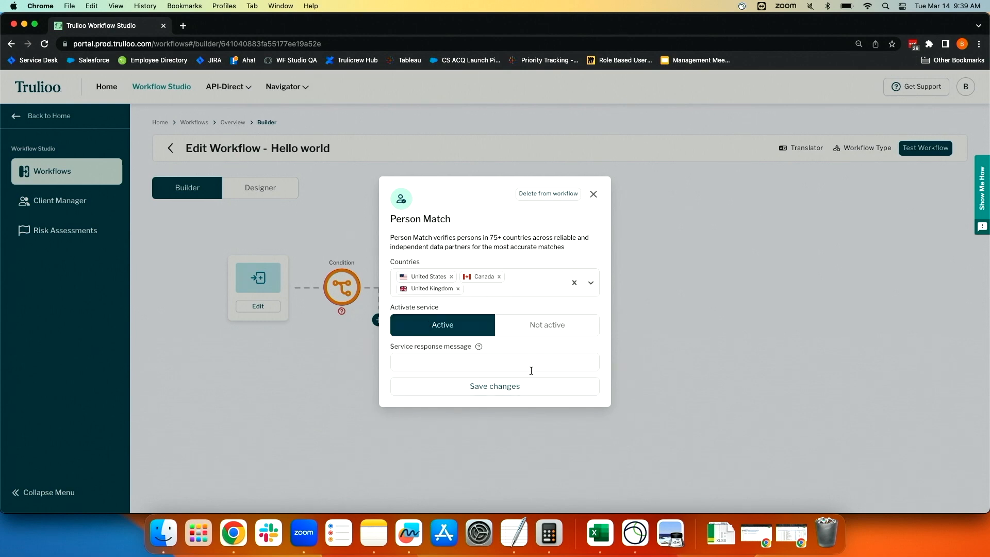
pyautogui.click(518, 391)
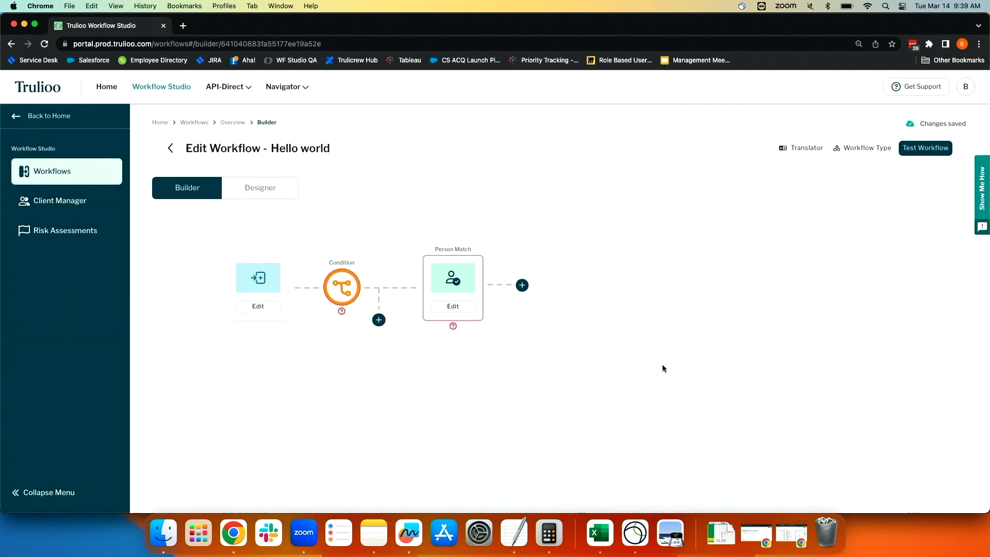
# Add a second Condition directly after the Person Match service
pyautogui.click(523, 285)
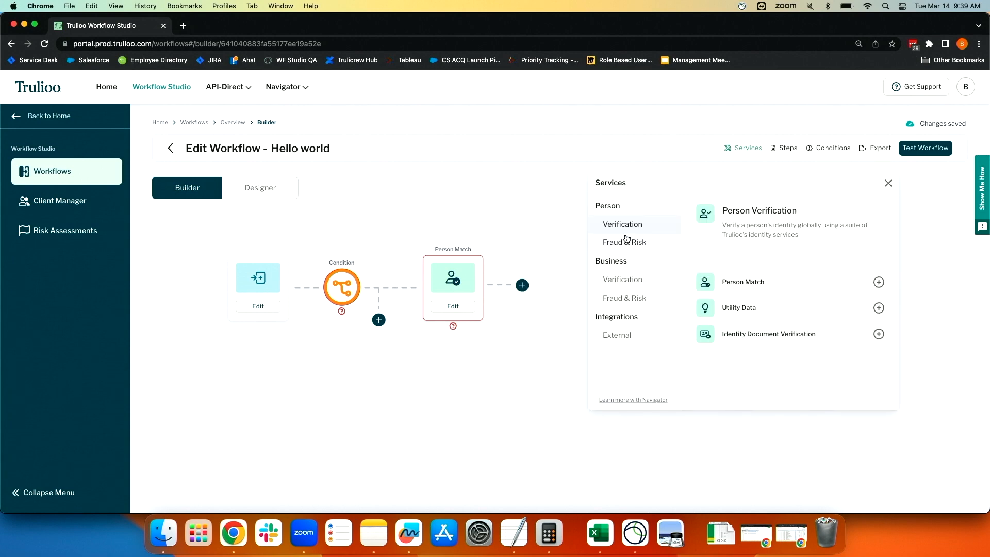
pyautogui.click(826, 148)
pyautogui.click(790, 282)
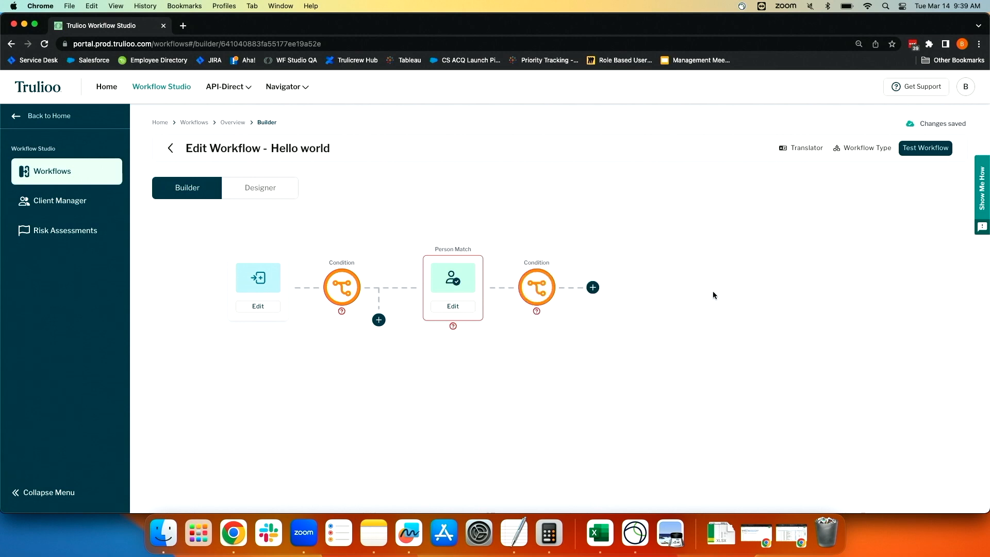
# Attach an Accept Client branch and a Reject Client branch to the condition after Person Match
pyautogui.click(594, 292)
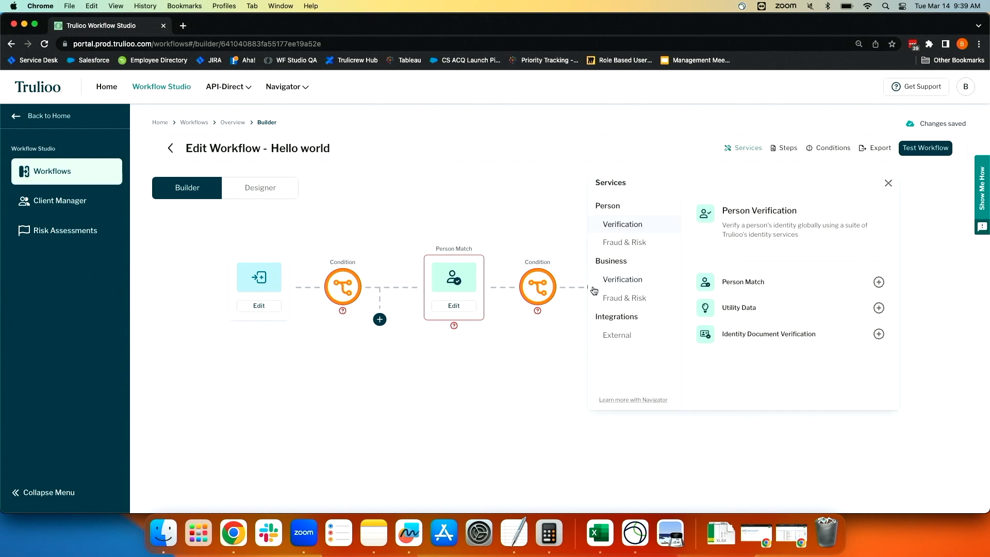
pyautogui.click(829, 150)
pyautogui.click(829, 149)
pyautogui.click(772, 333)
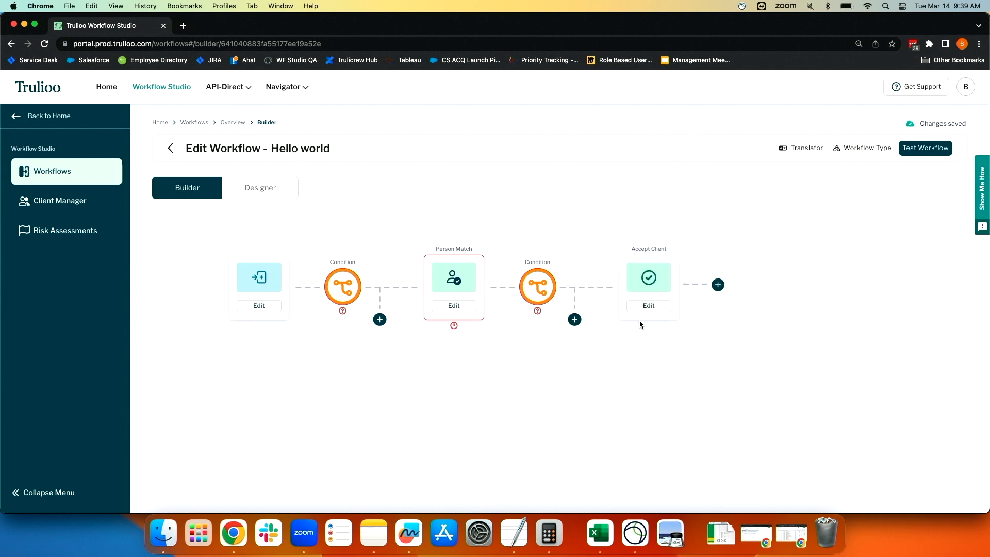
pyautogui.click(578, 322)
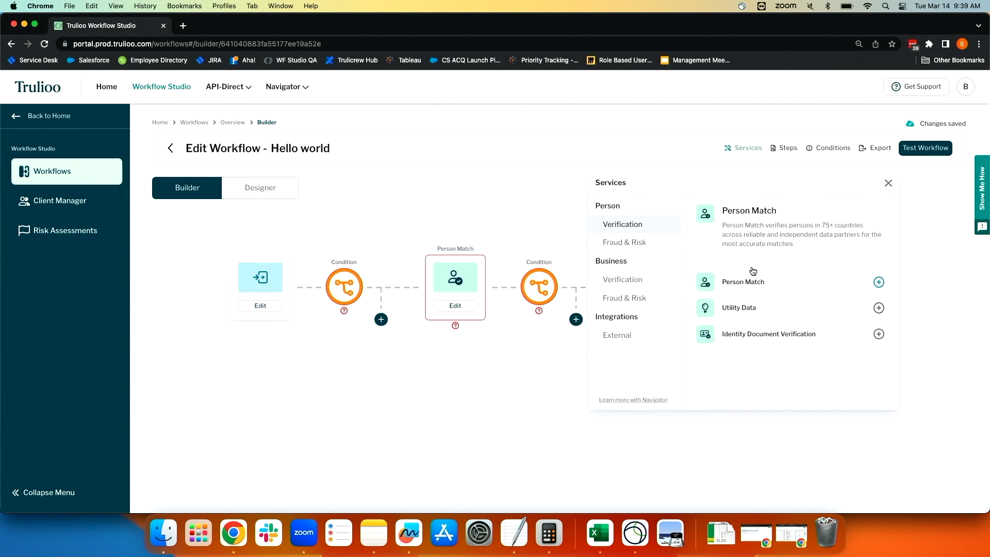
pyautogui.click(829, 148)
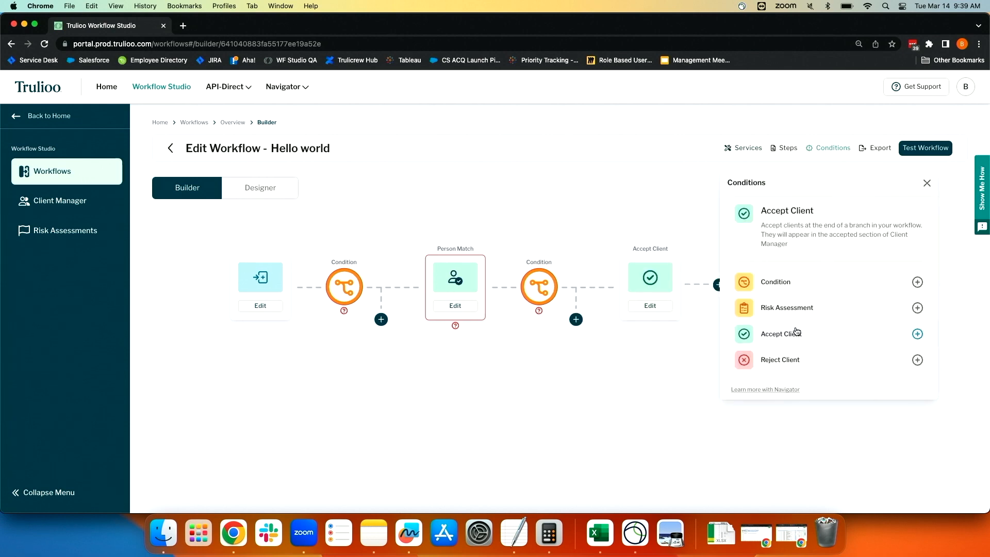
pyautogui.click(787, 361)
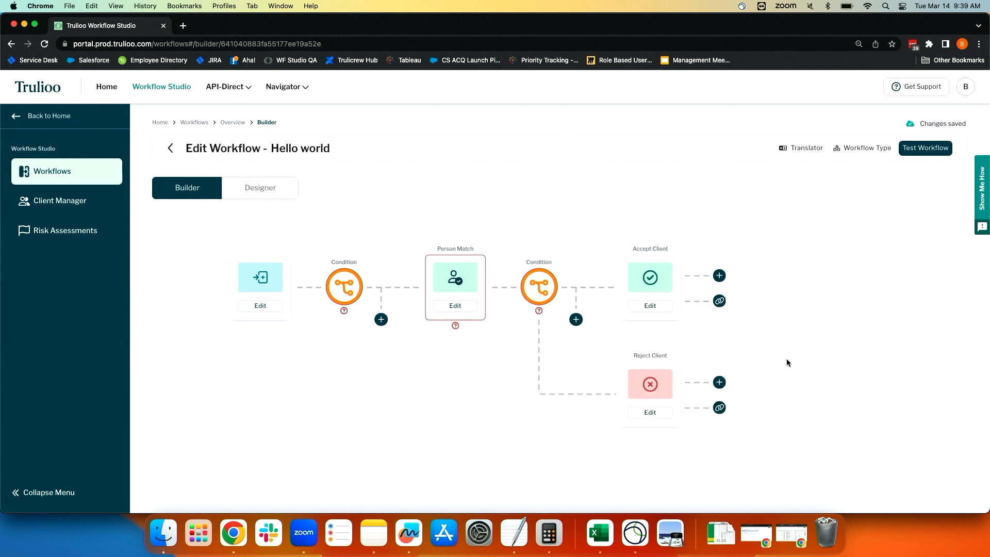
# Add a service rule to the second condition's Accept Client branch requiring Person Match to be Data matched, and save the branch
pyautogui.click(542, 305)
pyautogui.click(505, 282)
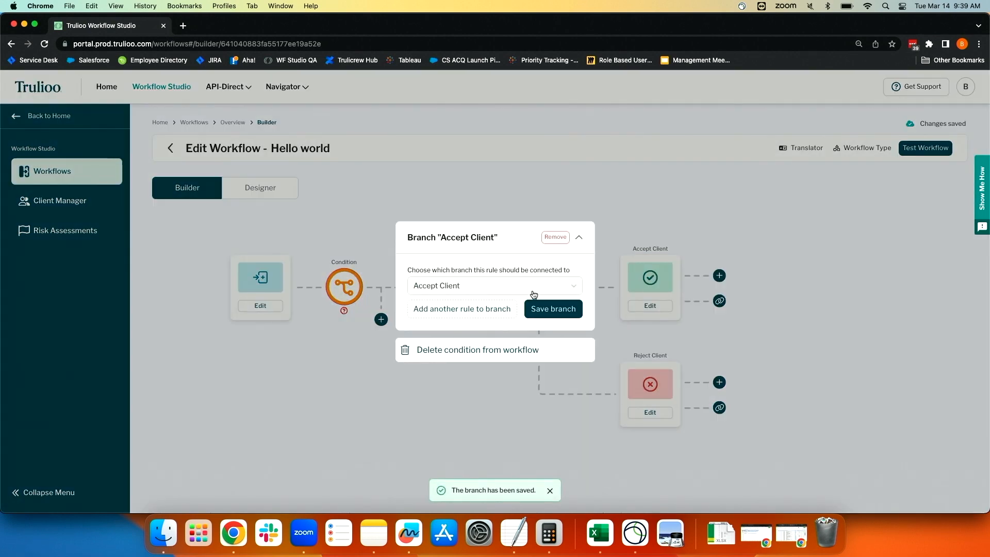
pyautogui.click(503, 309)
pyautogui.click(571, 298)
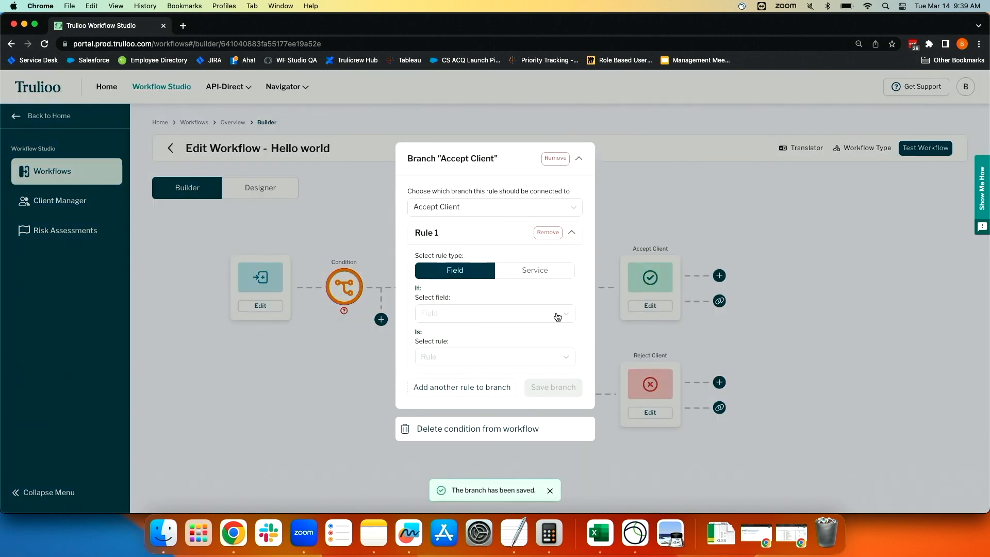
pyautogui.click(532, 270)
pyautogui.click(499, 318)
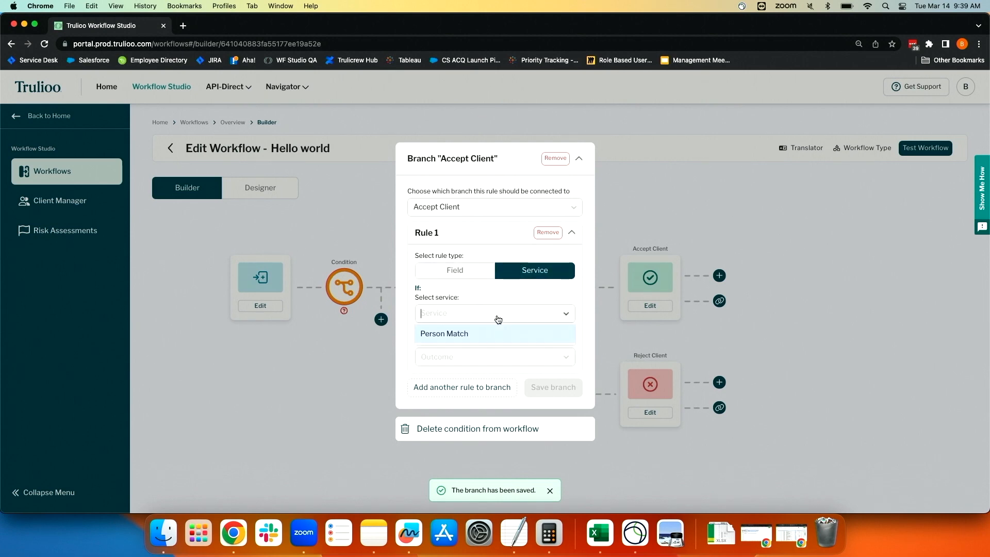
pyautogui.click(472, 333)
pyautogui.click(503, 357)
pyautogui.click(479, 376)
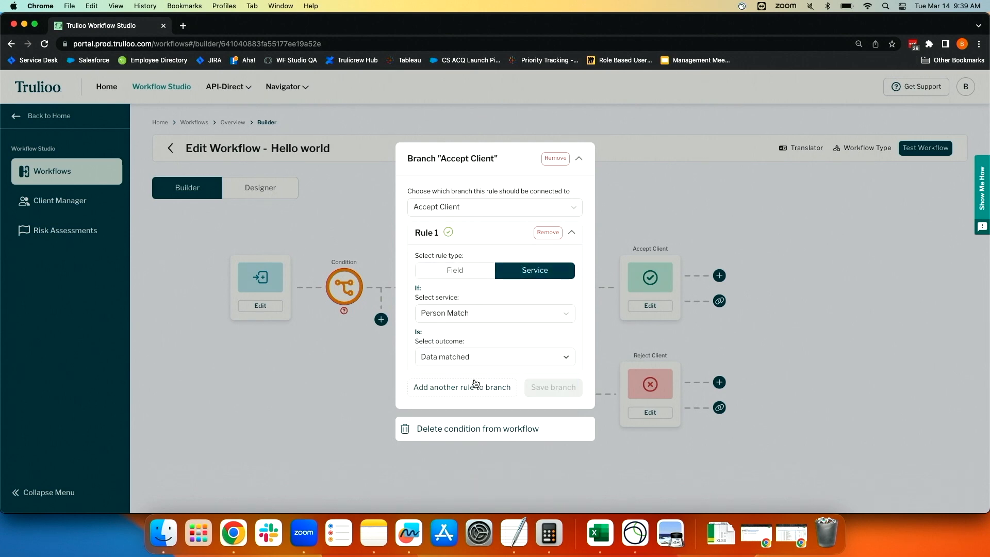
pyautogui.click(561, 387)
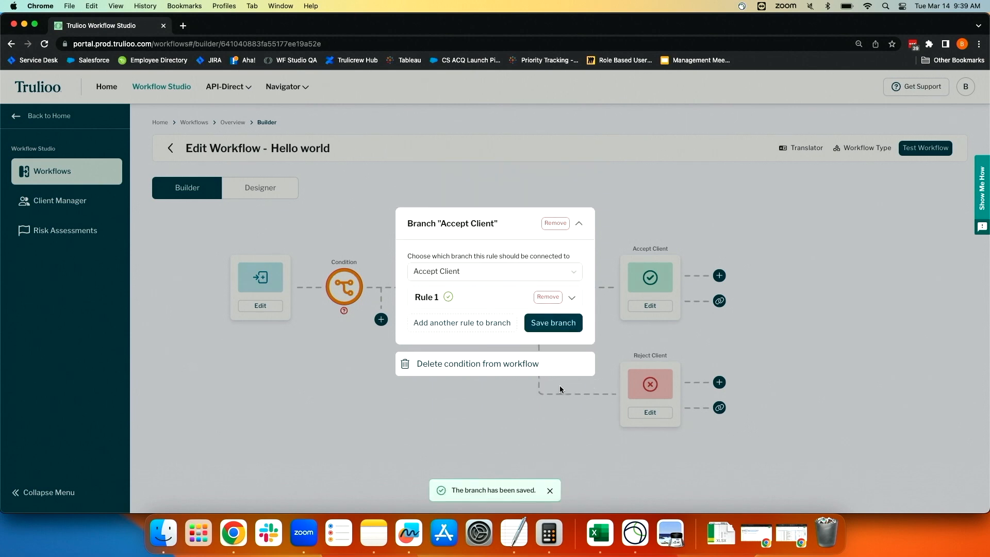
pyautogui.click(774, 336)
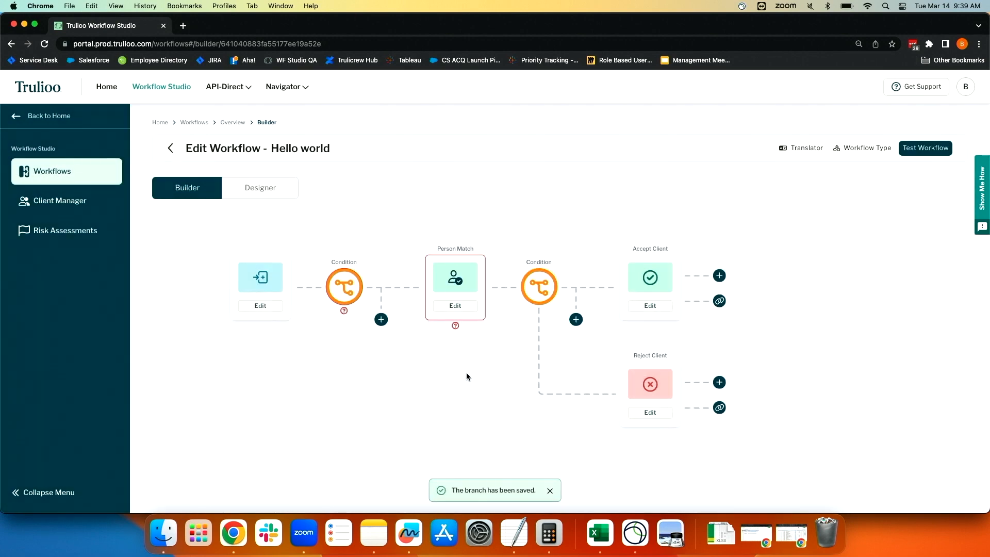
# Add the required First name, Last name, Date of birth, Full Address, City, State, ZIP code and Country of residence fields, in that order, to the data form
pyautogui.moveTo(456, 326)
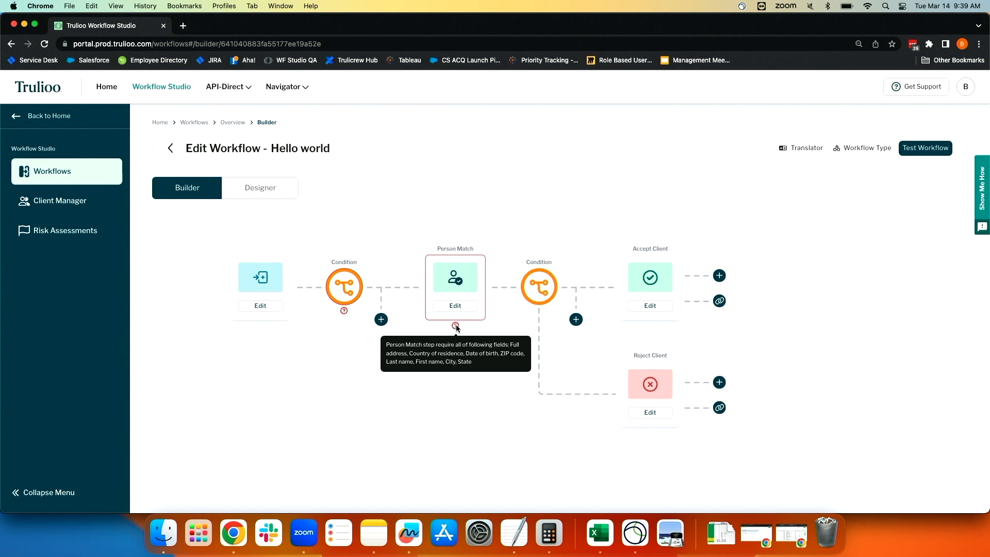
pyautogui.click(262, 306)
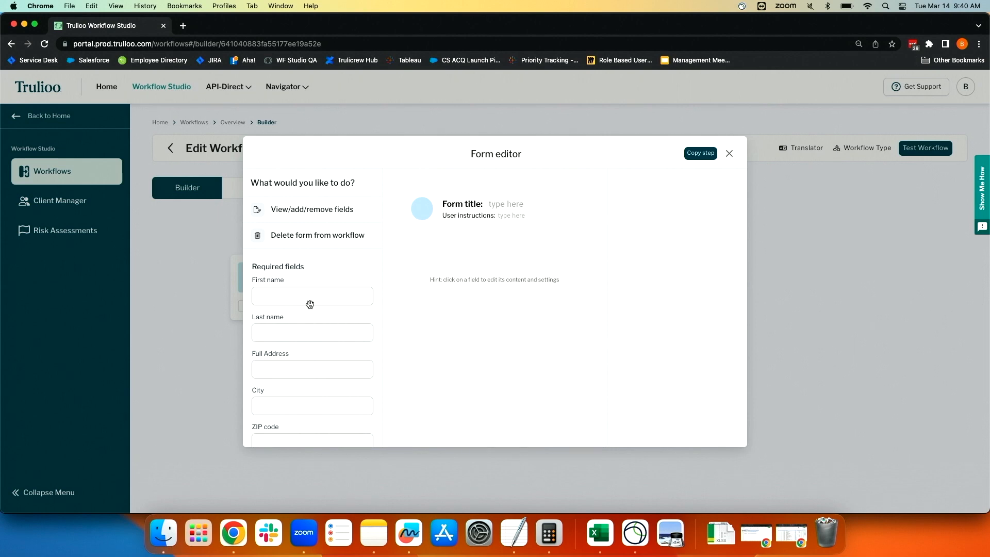
pyautogui.moveTo(309, 303); pyautogui.dragTo(474, 258)
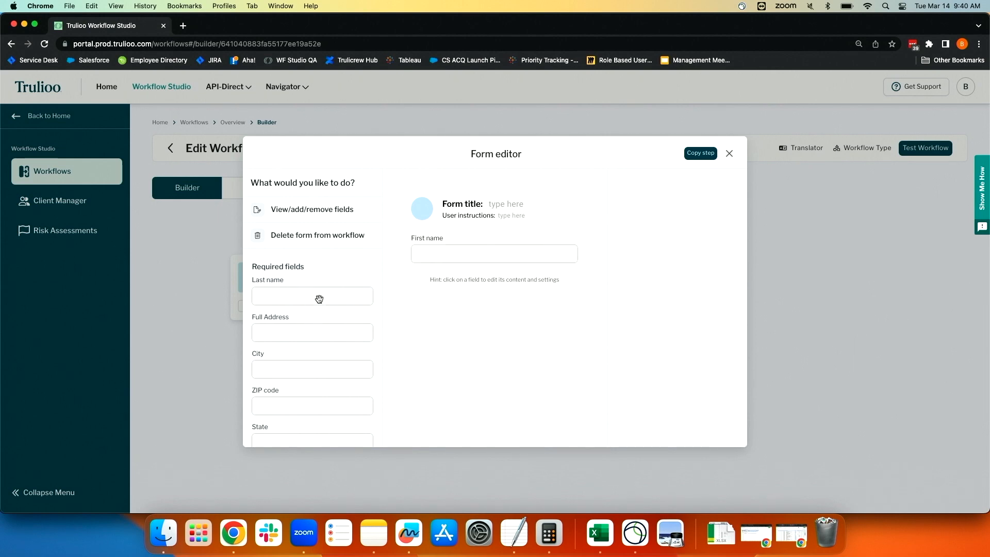
pyautogui.moveTo(319, 299); pyautogui.dragTo(480, 285)
pyautogui.moveTo(295, 301); pyautogui.dragTo(452, 331)
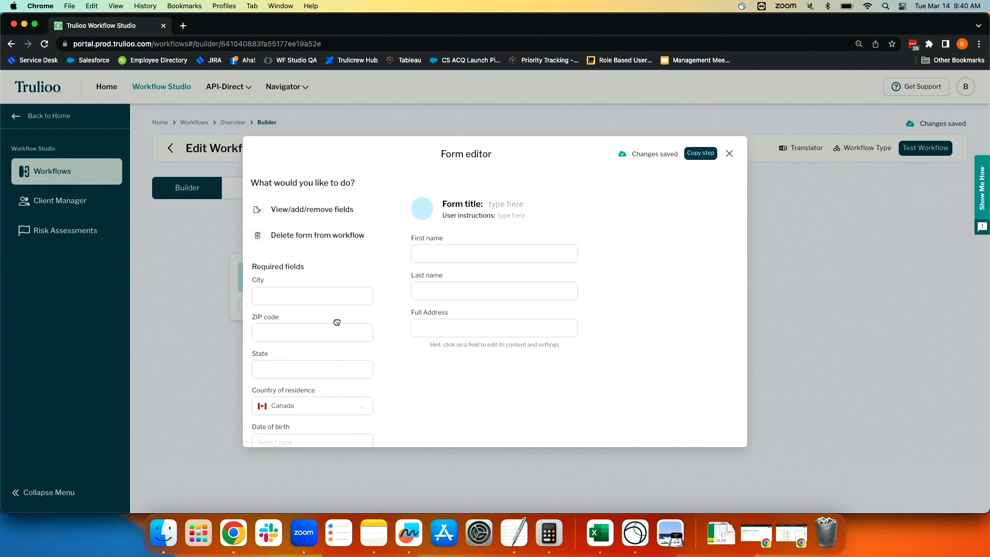
pyautogui.moveTo(333, 299); pyautogui.dragTo(408, 361)
pyautogui.moveTo(303, 302); pyautogui.dragTo(477, 390)
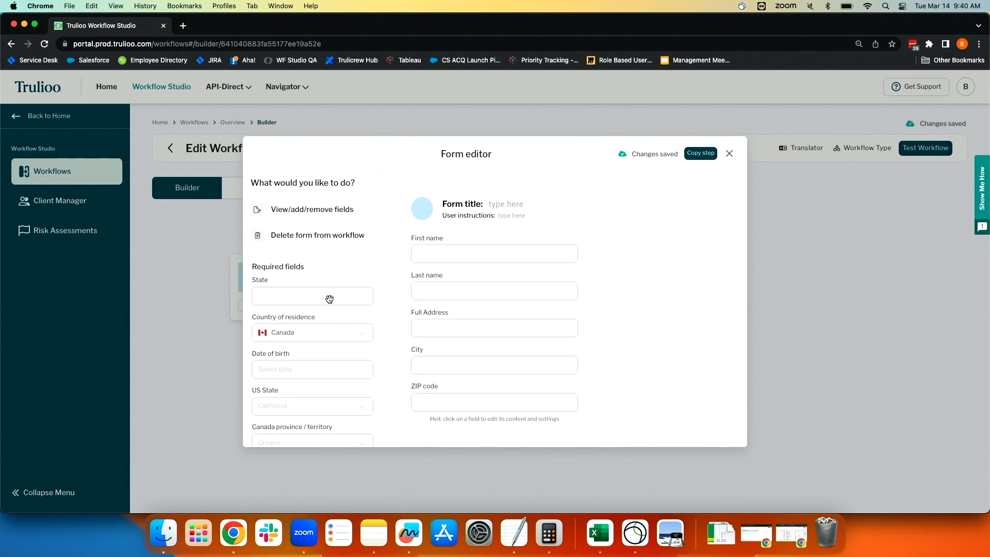
pyautogui.moveTo(329, 300); pyautogui.dragTo(503, 395)
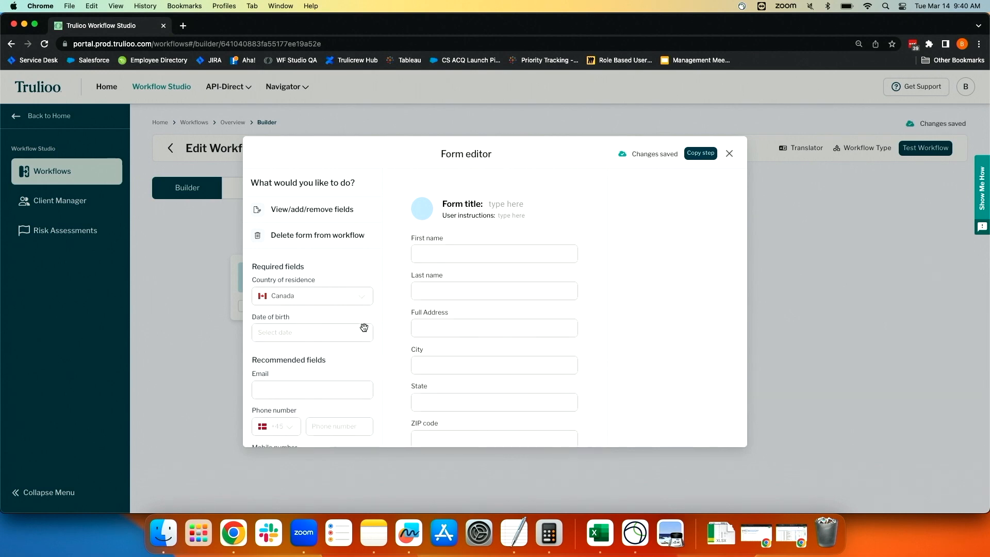
pyautogui.moveTo(348, 300); pyautogui.dragTo(382, 342)
pyautogui.moveTo(339, 300); pyautogui.dragTo(496, 268)
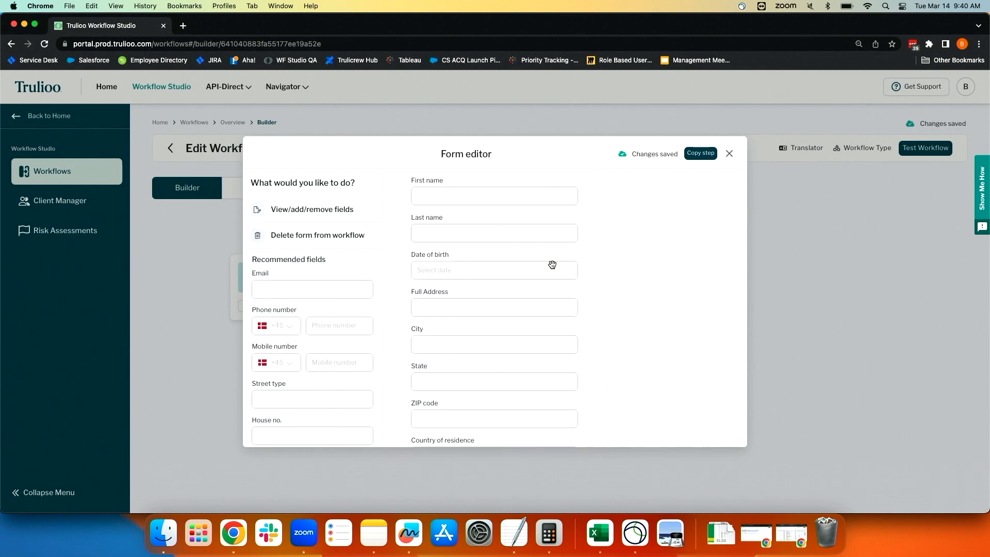
# Review the Last name field's validation and conditional rule settings, and close the form editor
pyautogui.click(513, 236)
pyautogui.scroll(-3, 663, 311)
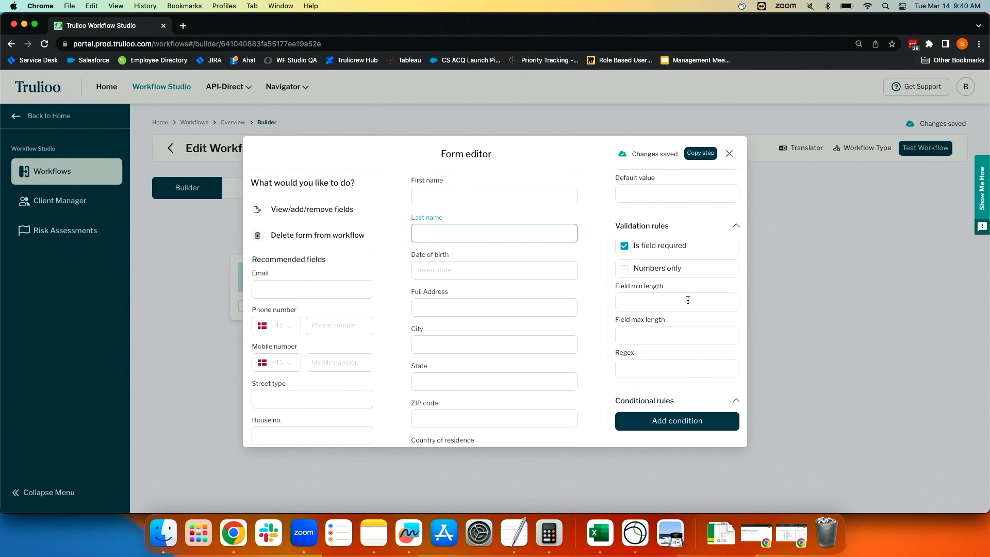
pyautogui.scroll(3, 688, 300)
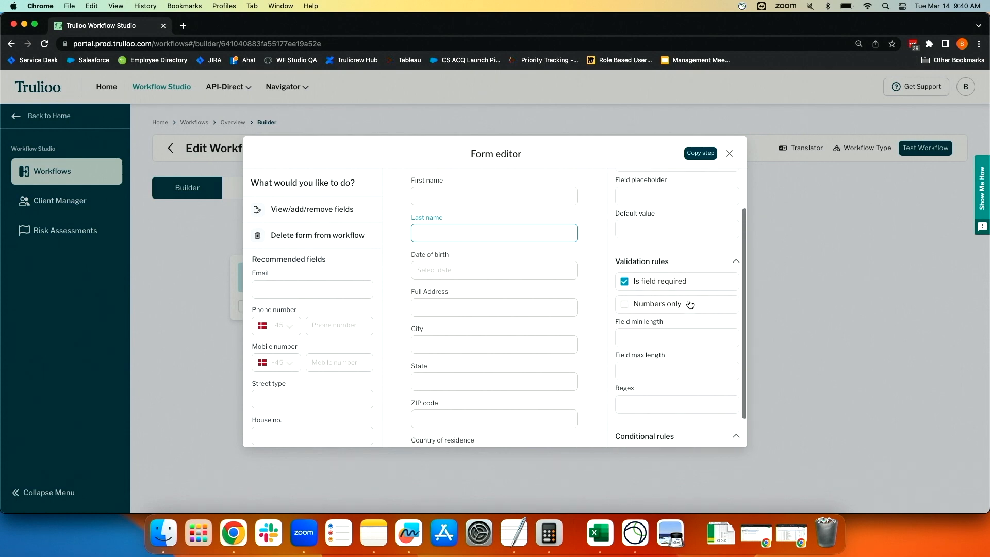
pyautogui.click(729, 154)
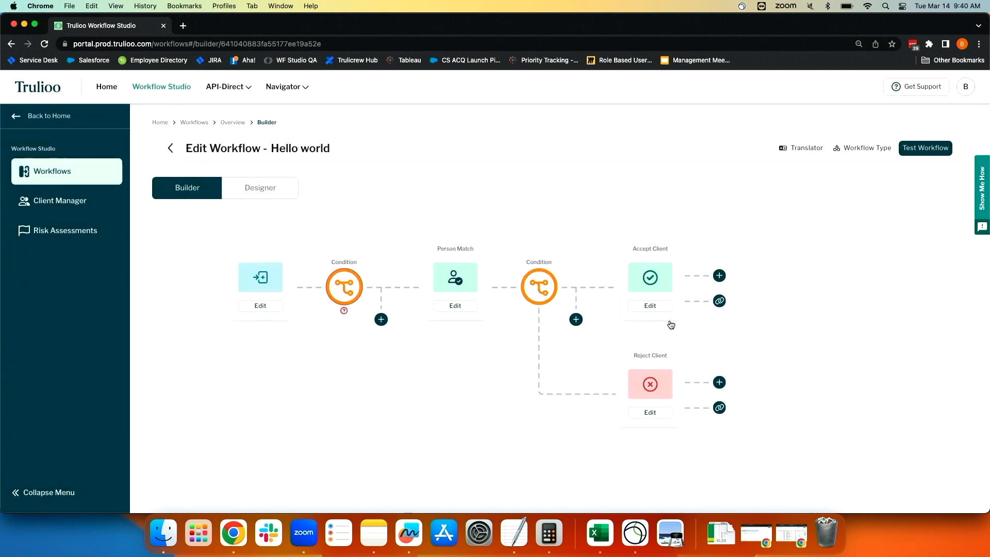
# Attach the Identity Document Verification service as a second branch of the first condition
pyautogui.click(381, 320)
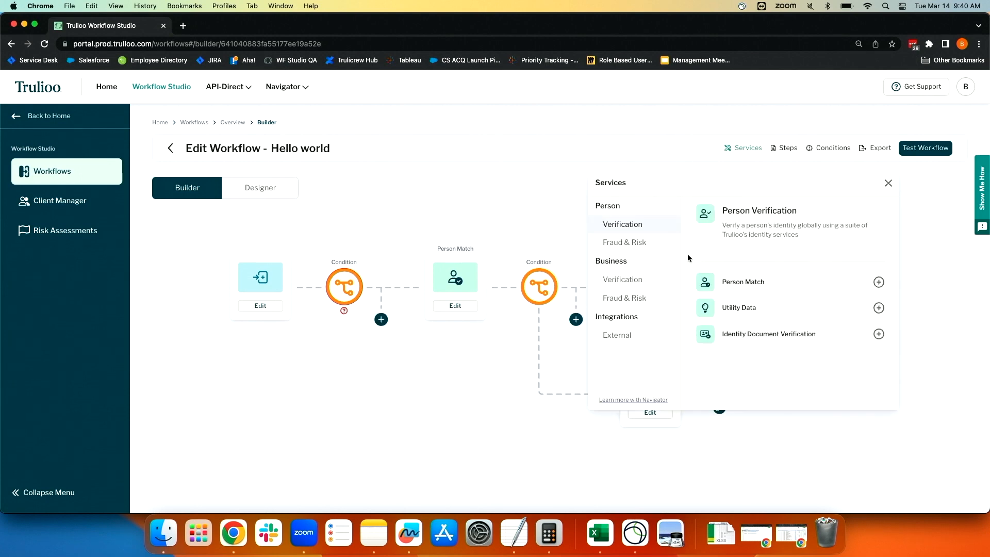
pyautogui.click(765, 339)
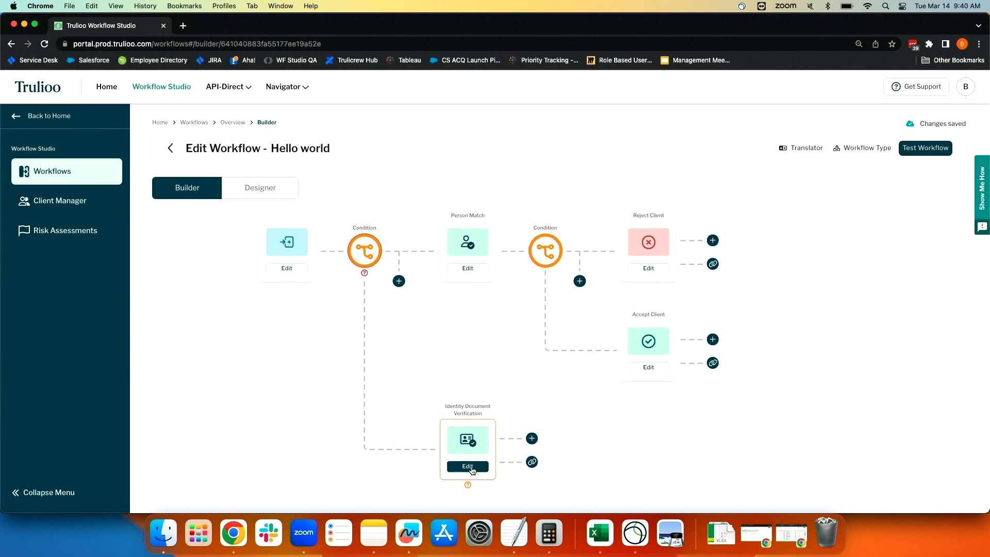
pyautogui.click(468, 466)
pyautogui.click(395, 353)
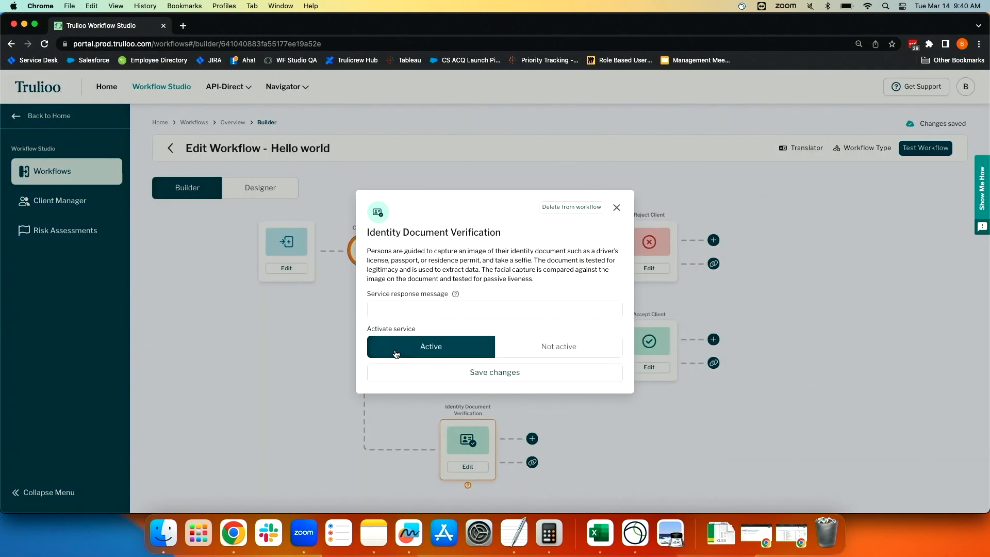
pyautogui.click(303, 333)
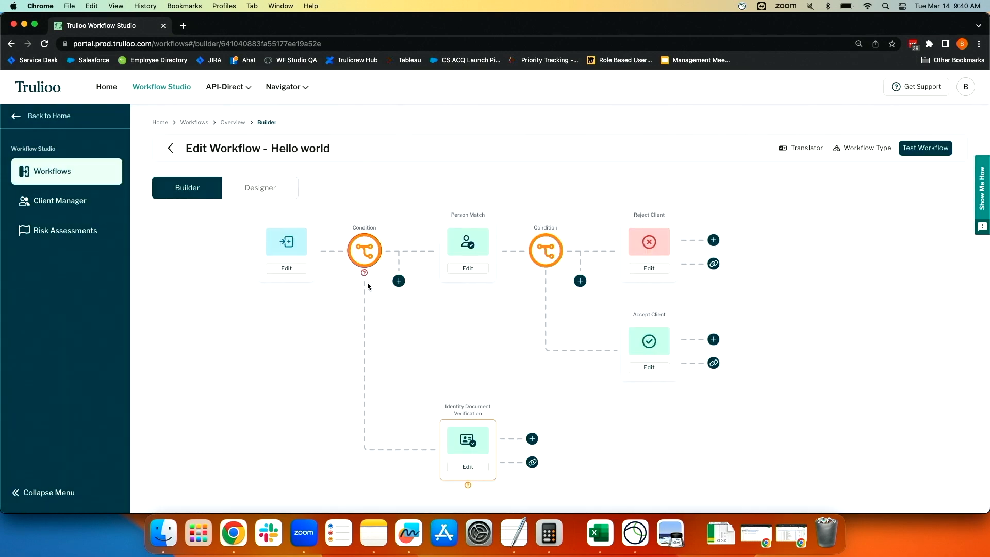
# Add a new branch to the first condition and connect it to Identity Document Verification
pyautogui.click(367, 265)
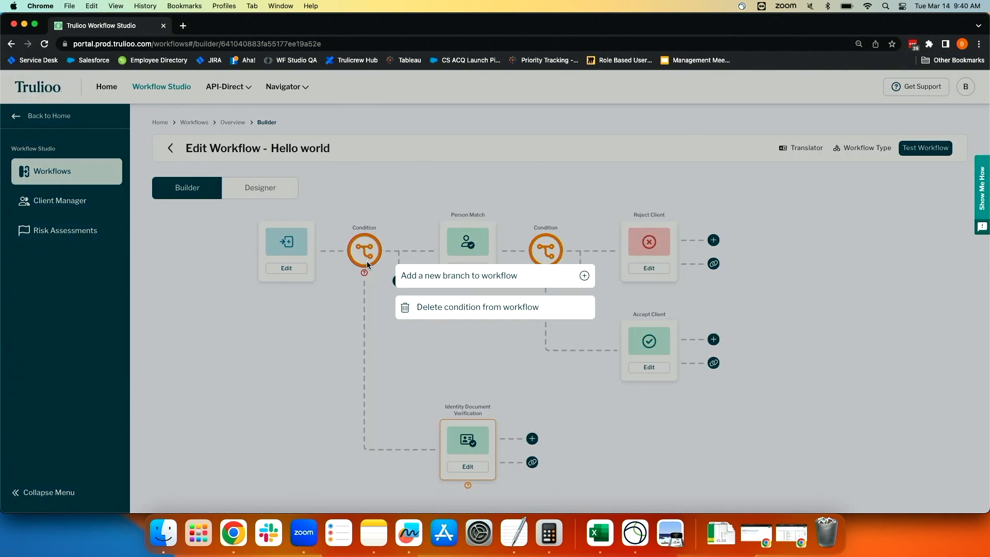
pyautogui.click(472, 275)
pyautogui.click(506, 287)
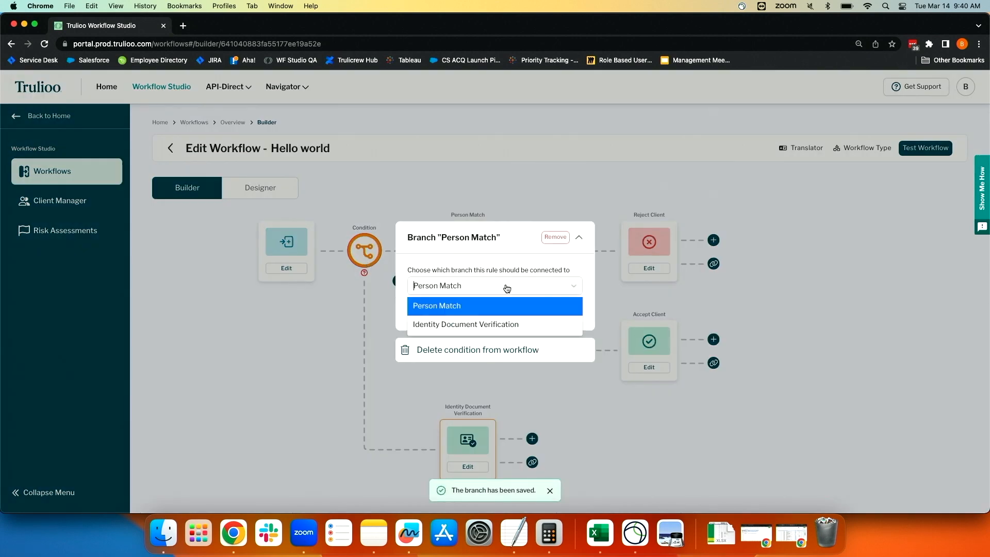
pyautogui.click(482, 325)
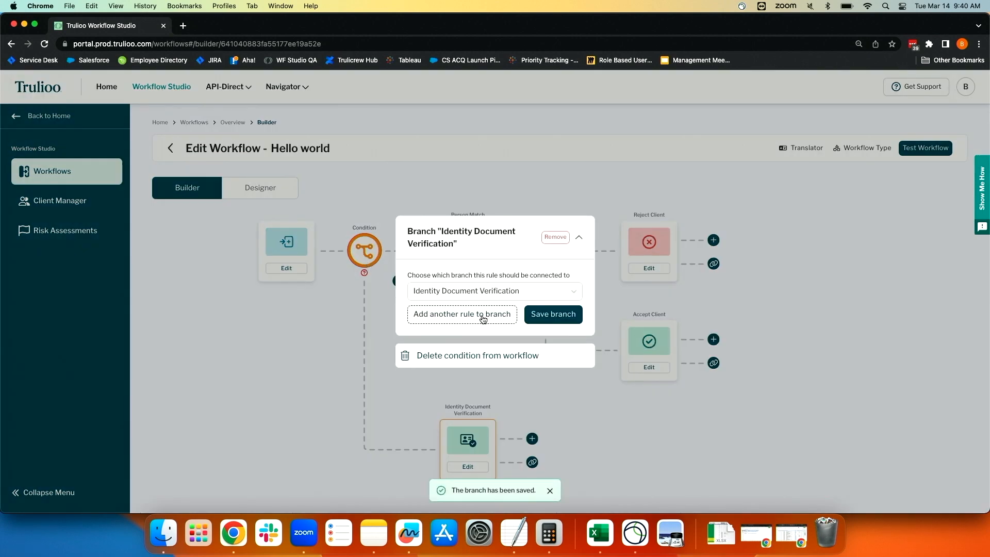
# Add a field rule to the Identity Document Verification branch requiring Country of residence to equal the new input Canada, and save the branch
pyautogui.click(481, 316)
pyautogui.click(573, 305)
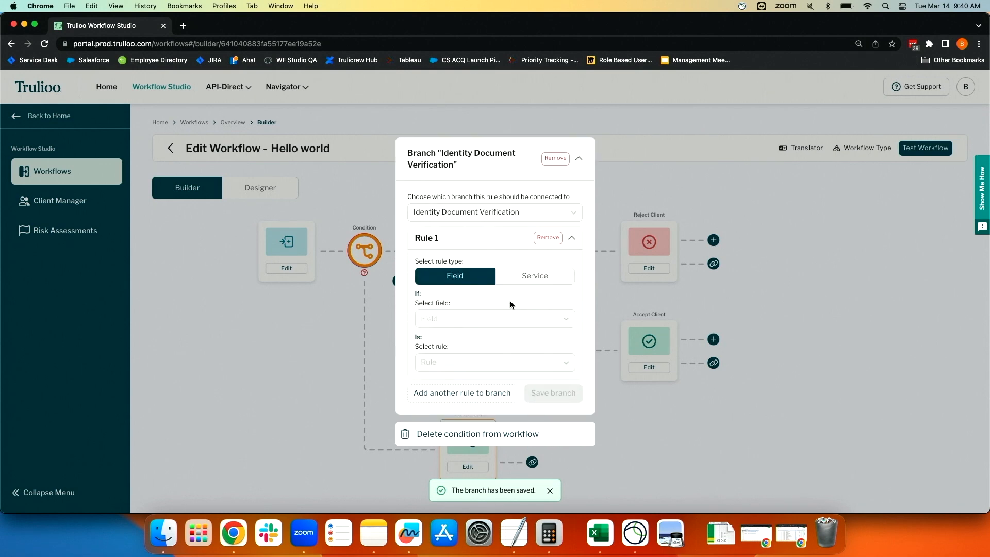
pyautogui.click(495, 323)
pyautogui.scroll(-1, 490, 389)
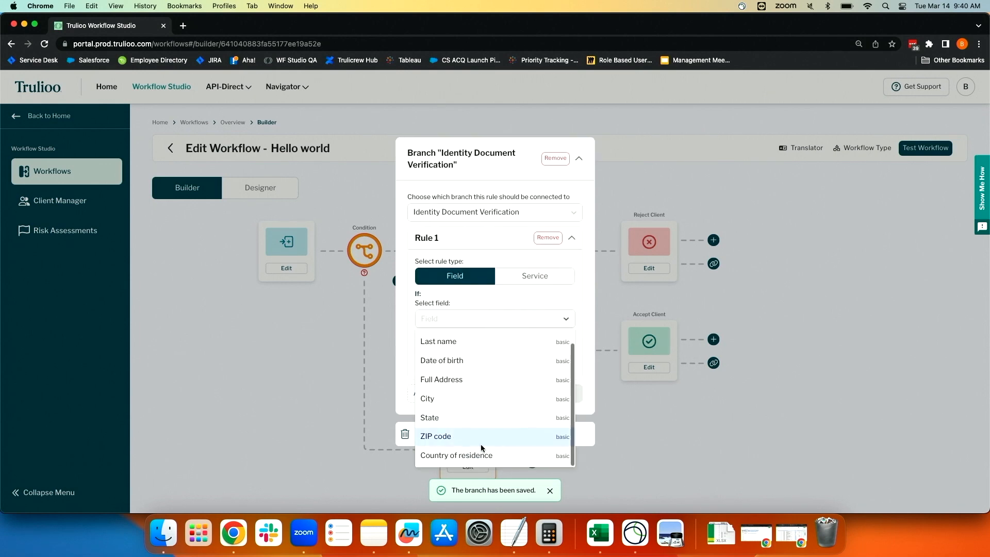
pyautogui.click(480, 456)
pyautogui.click(496, 363)
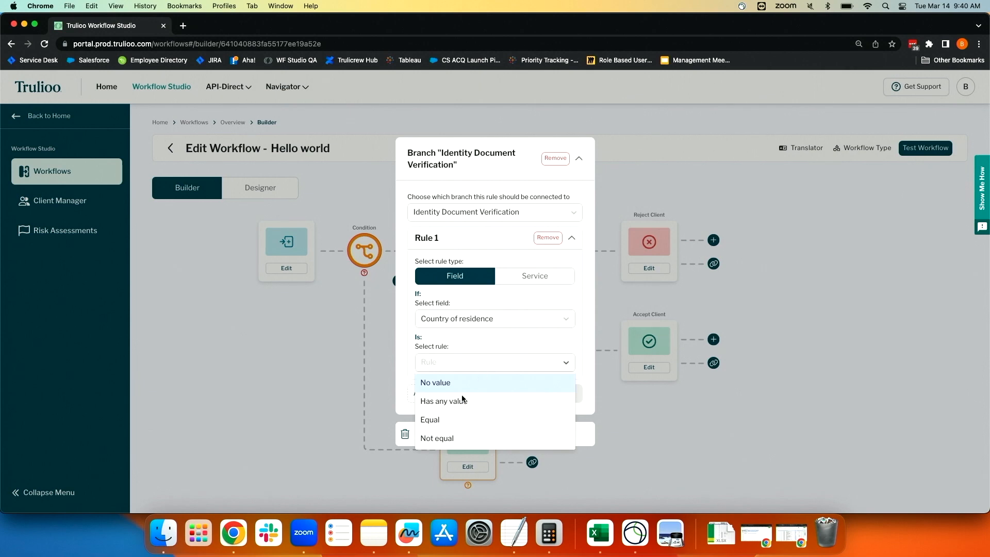
pyautogui.click(454, 419)
pyautogui.click(453, 373)
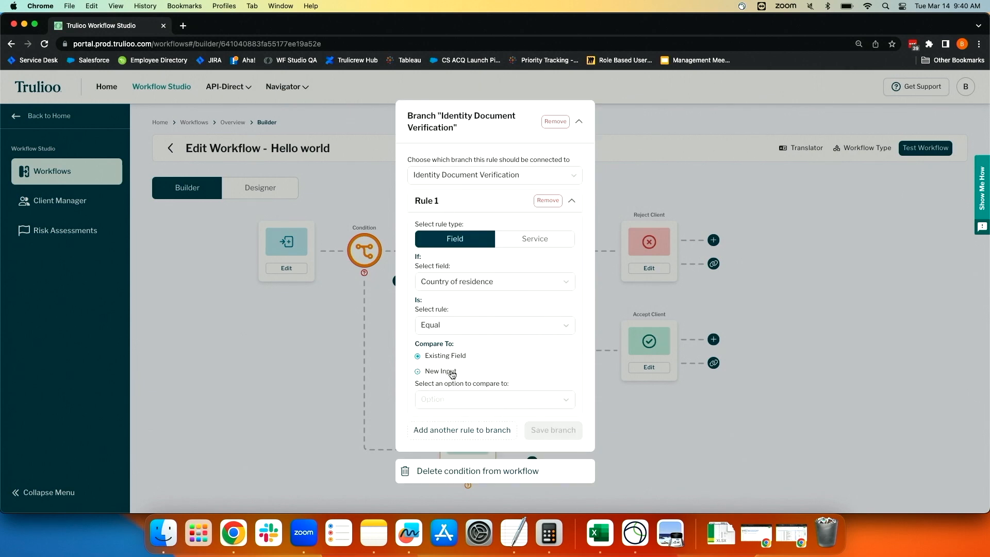
pyautogui.click(464, 403)
pyautogui.write('can')
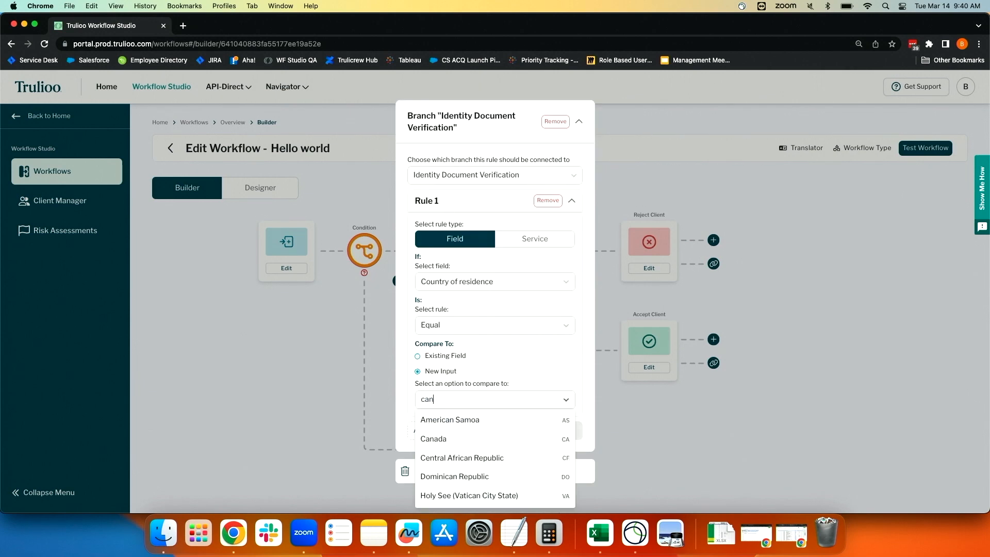
pyautogui.click(452, 439)
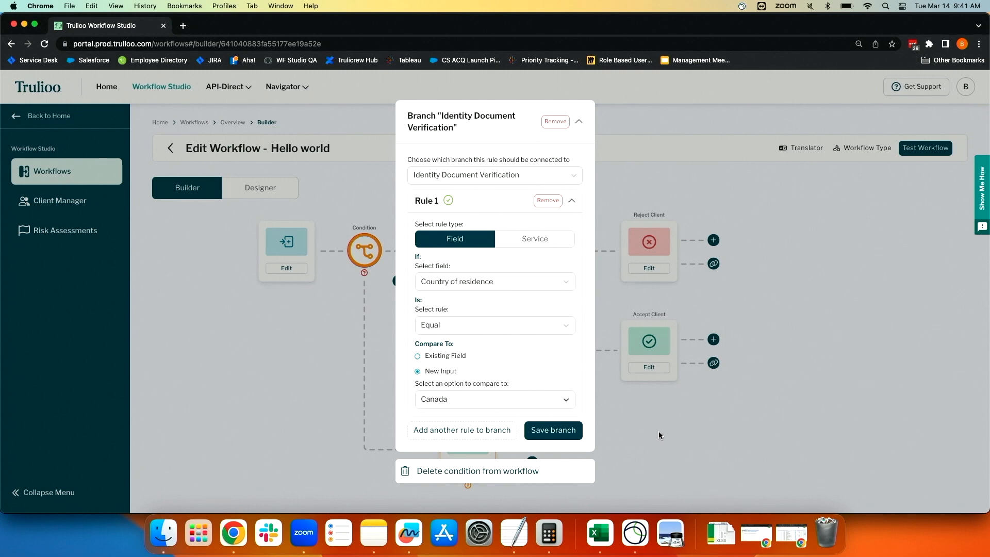
pyautogui.click(550, 431)
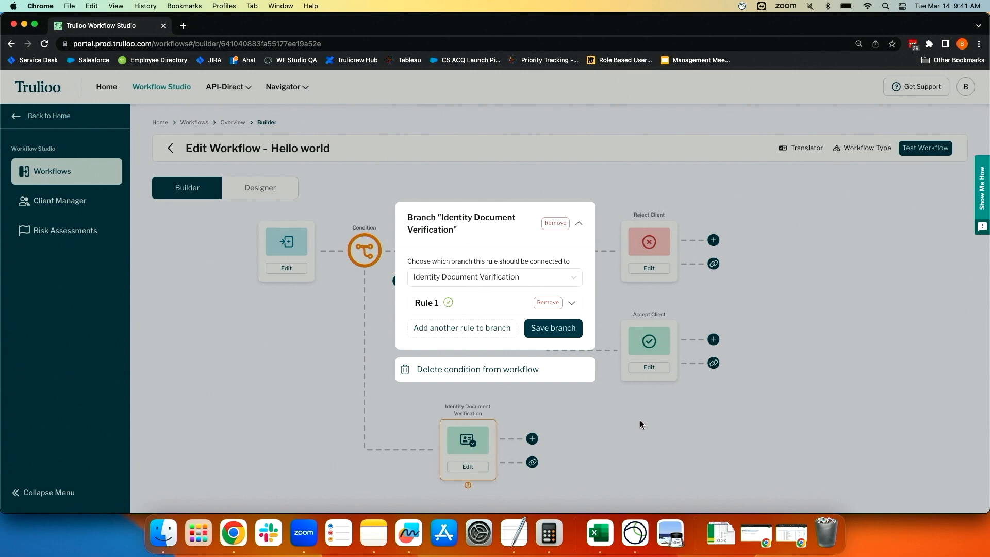
pyautogui.click(598, 420)
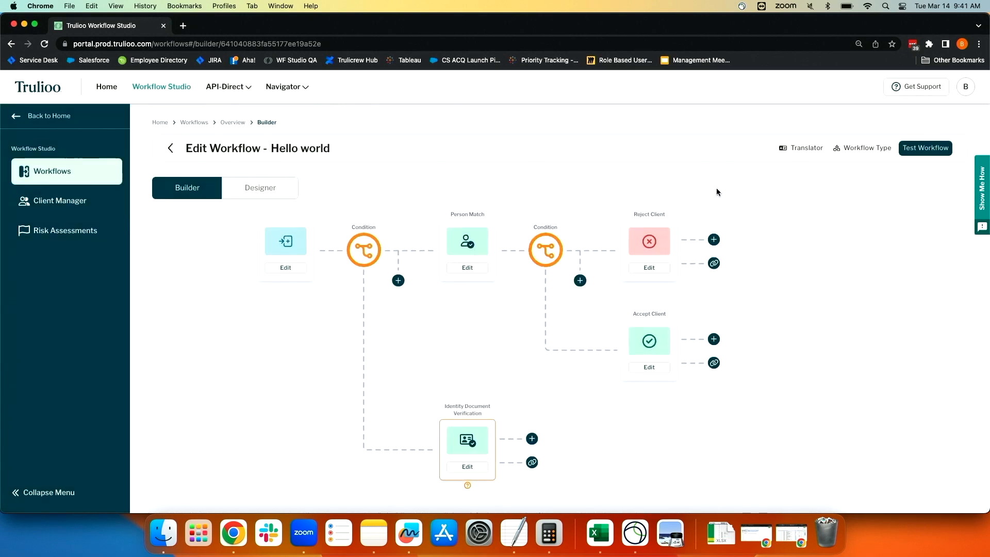
# Reconnect the Reject Client step to Identity Document Verification with the Step connector, and save the changes
pyautogui.click(715, 264)
pyautogui.click(513, 314)
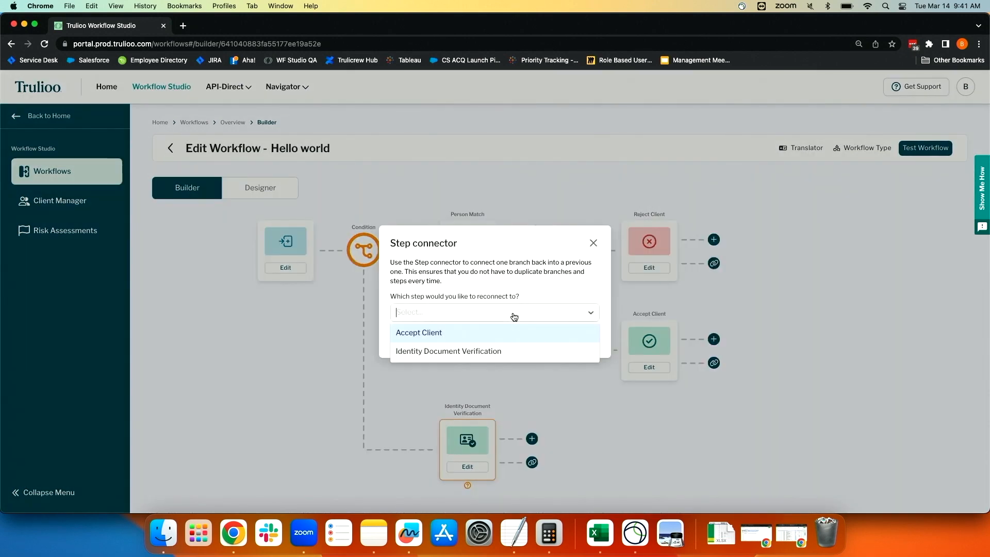
pyautogui.click(469, 352)
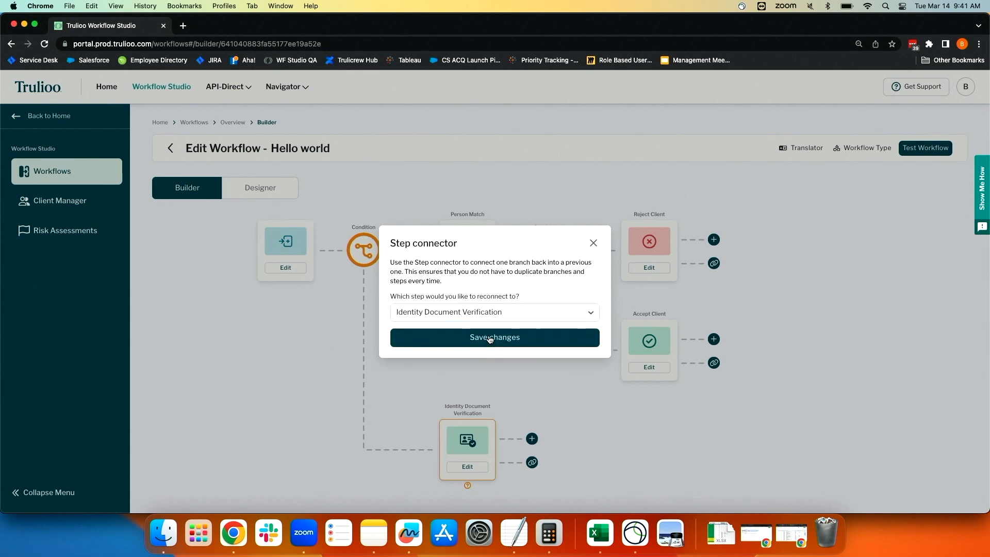
pyautogui.click(499, 340)
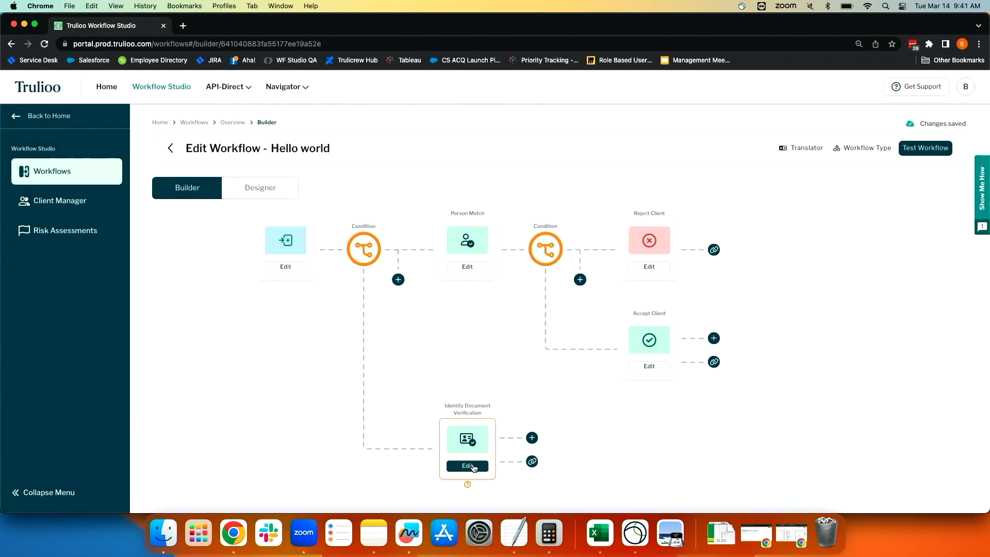
# Set the Identity Document Verification service to Active and save its changes
pyautogui.click(468, 467)
pyautogui.click(456, 347)
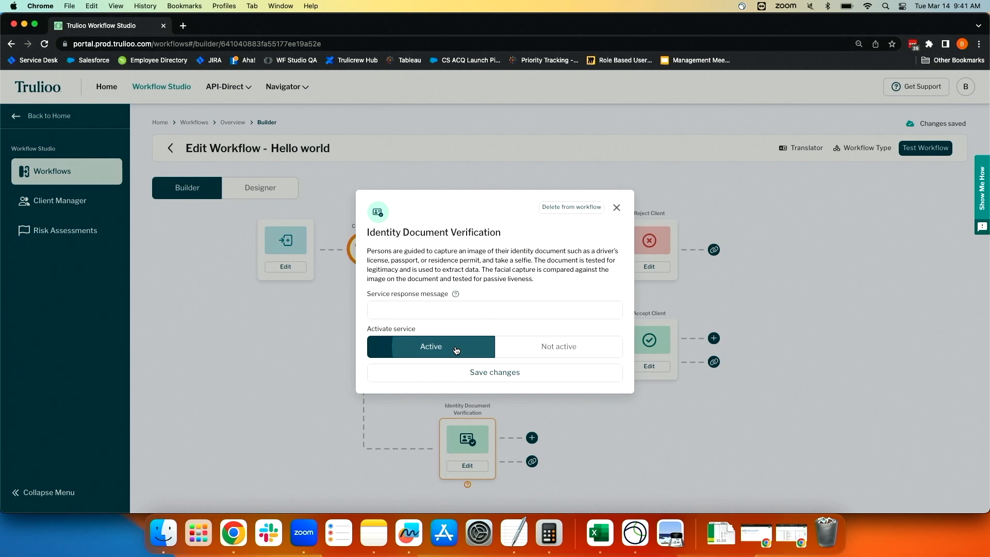
pyautogui.click(477, 373)
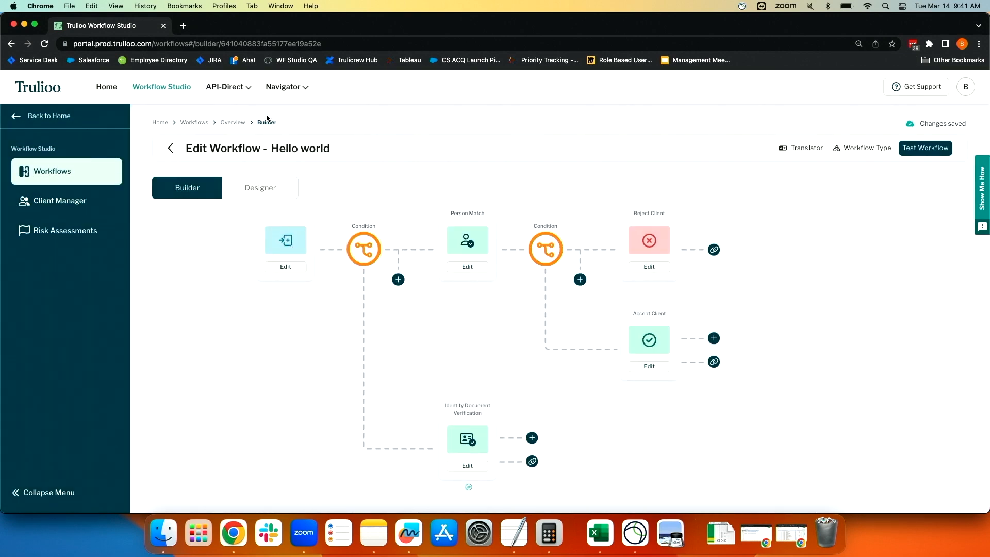
# Publish the changes of the Hello world workflow from its launch page and look over the launch options
pyautogui.click(233, 122)
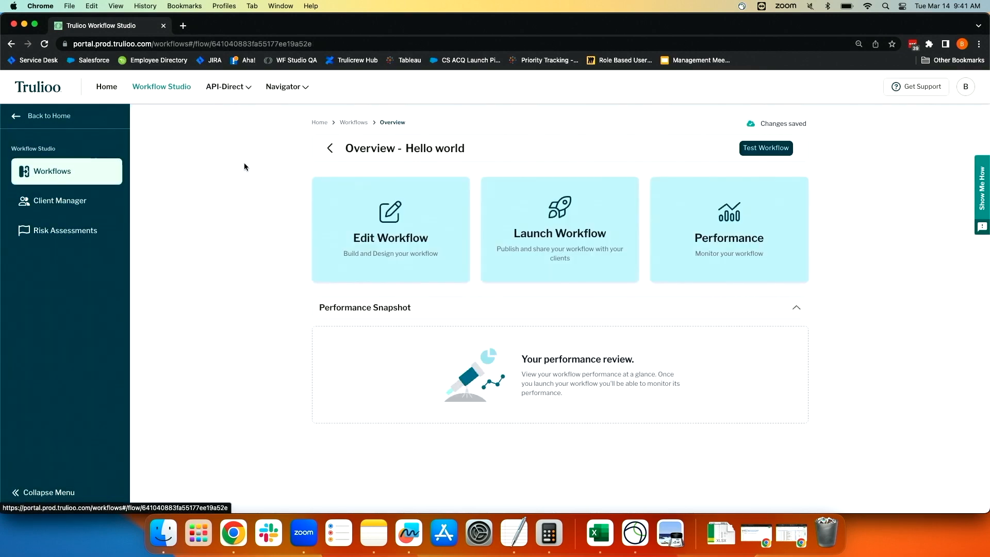
pyautogui.click(563, 236)
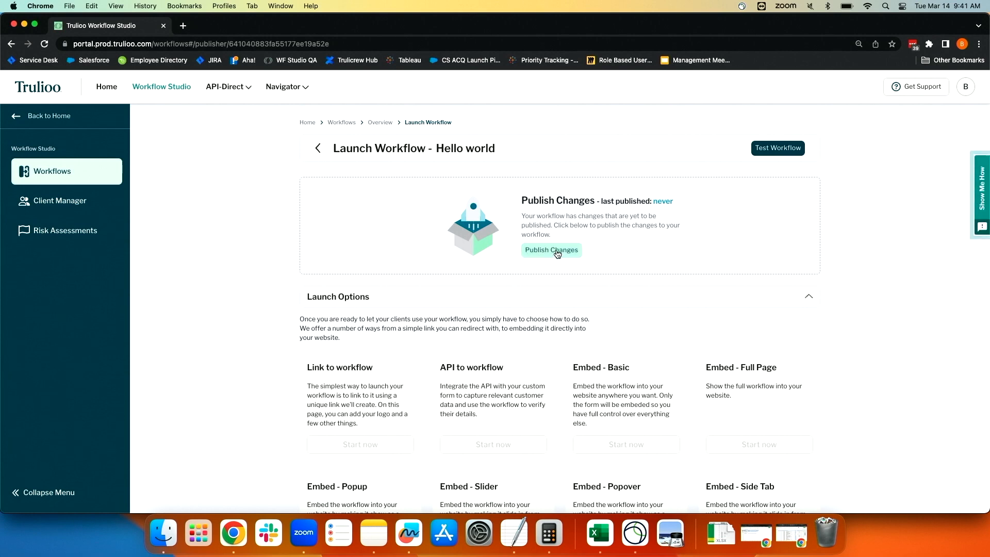
pyautogui.click(556, 250)
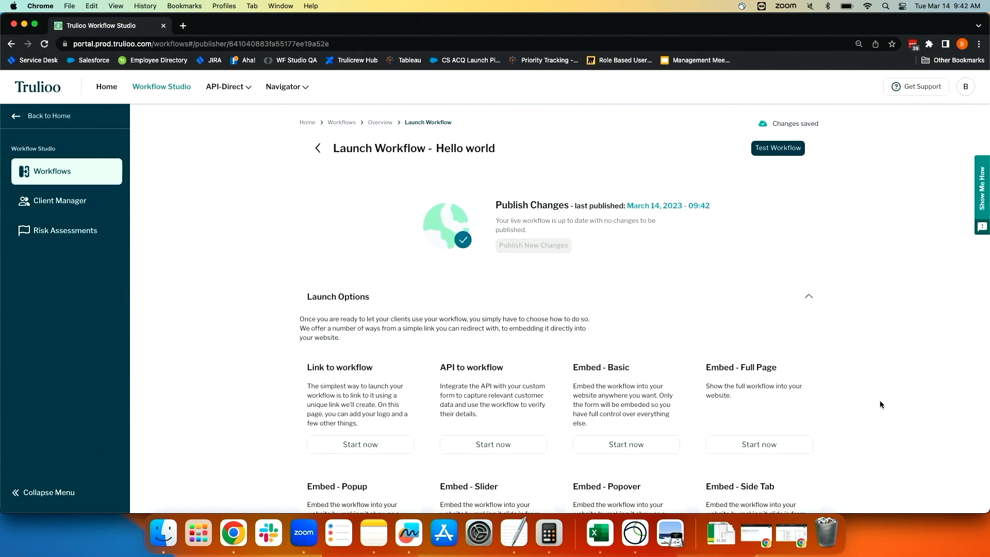
pyautogui.scroll(-3, 880, 400)
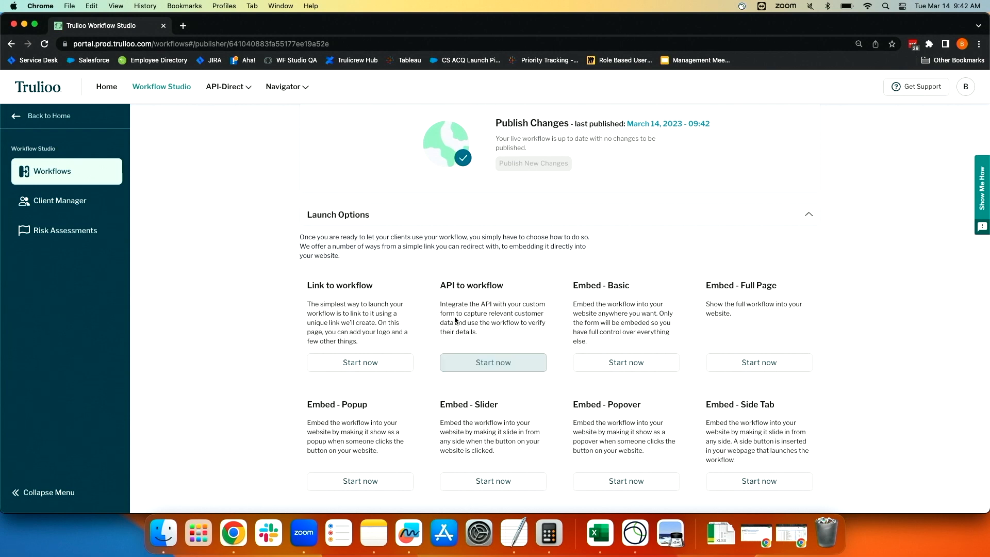
pyautogui.scroll(2, 361, 207)
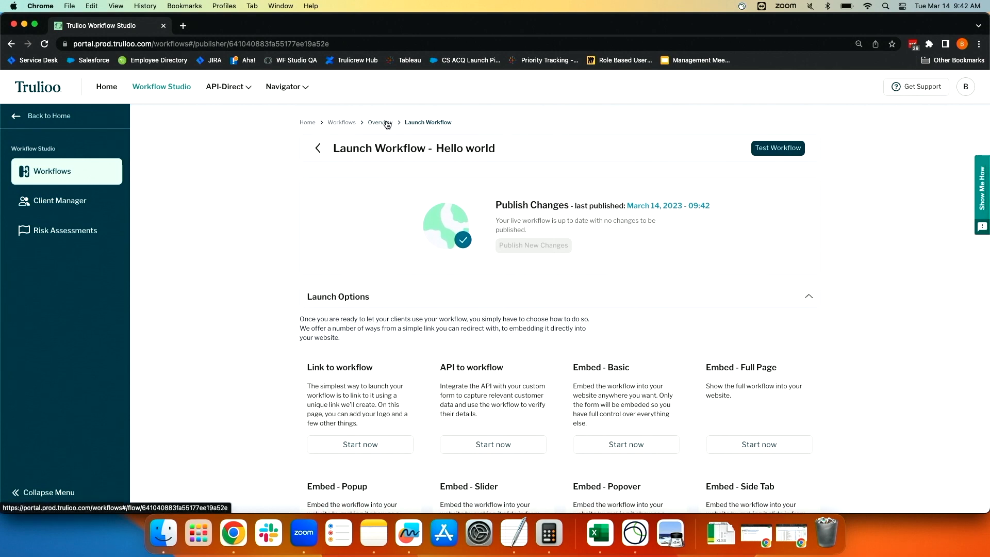